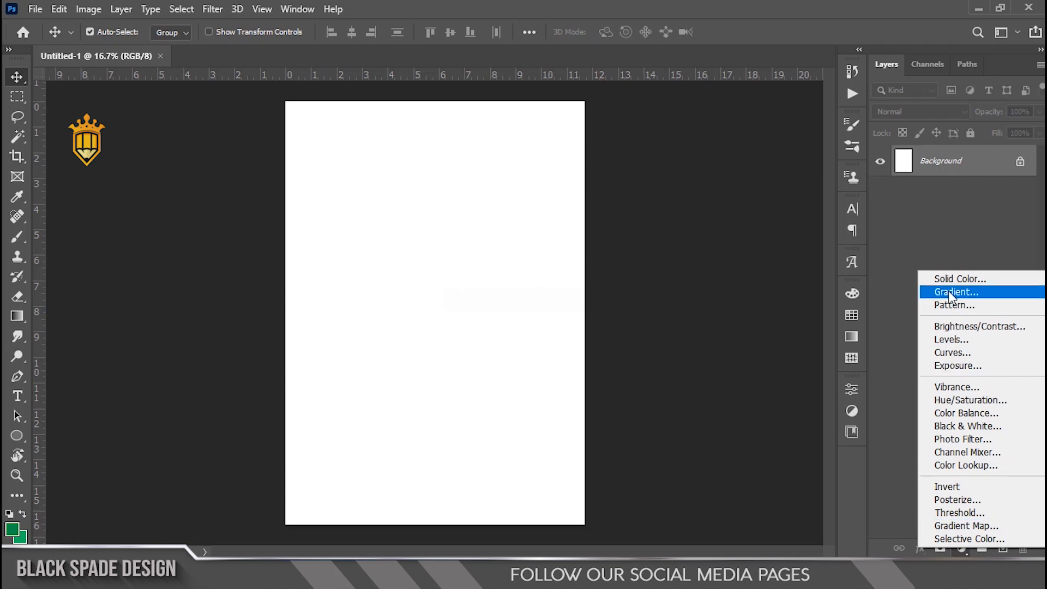
Add a gradient fill layer using the dark-teal-to-light-blue preset, linear style, with the angle at about 114.54°.
{"action": "left_click", "coordinate": [891, 272]}
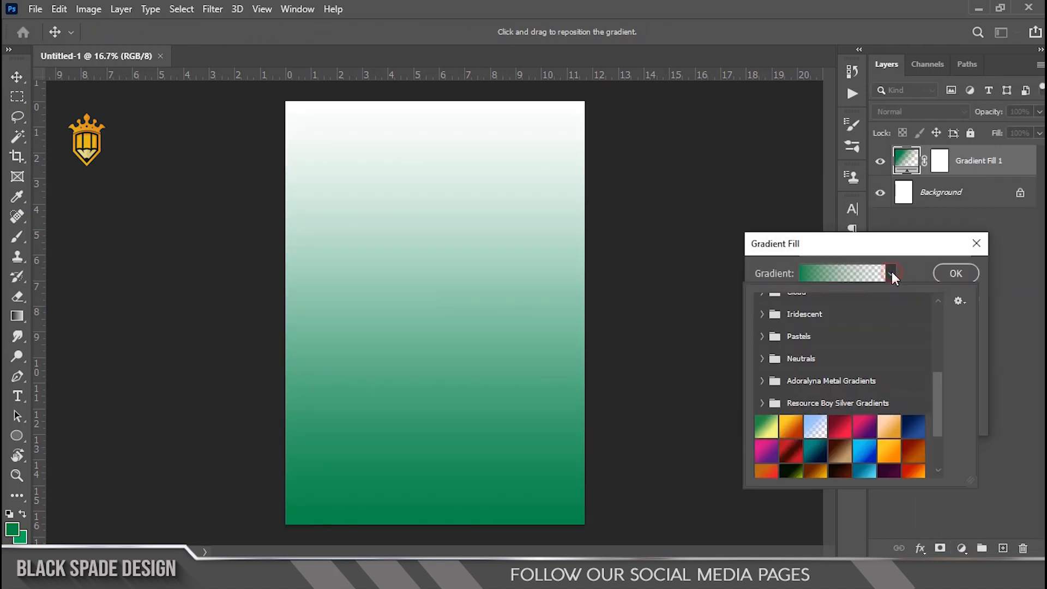
{"action": "scroll", "coordinate": [875, 448], "scroll_direction": "down", "scroll_amount": 2}
{"action": "scroll", "coordinate": [875, 448], "scroll_direction": "down", "scroll_amount": 2}
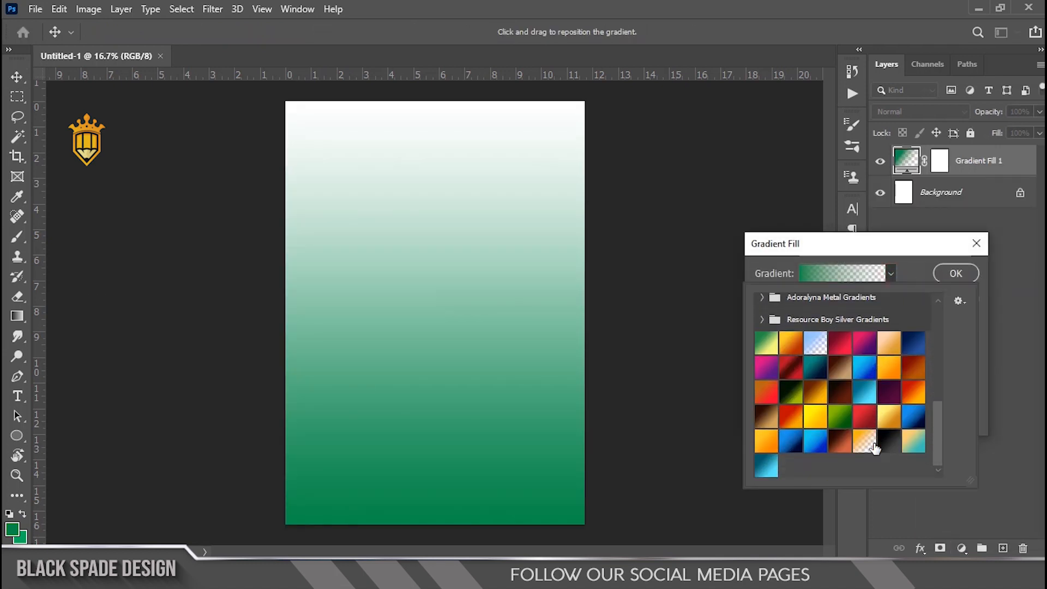
{"action": "left_click", "coordinate": [767, 466]}
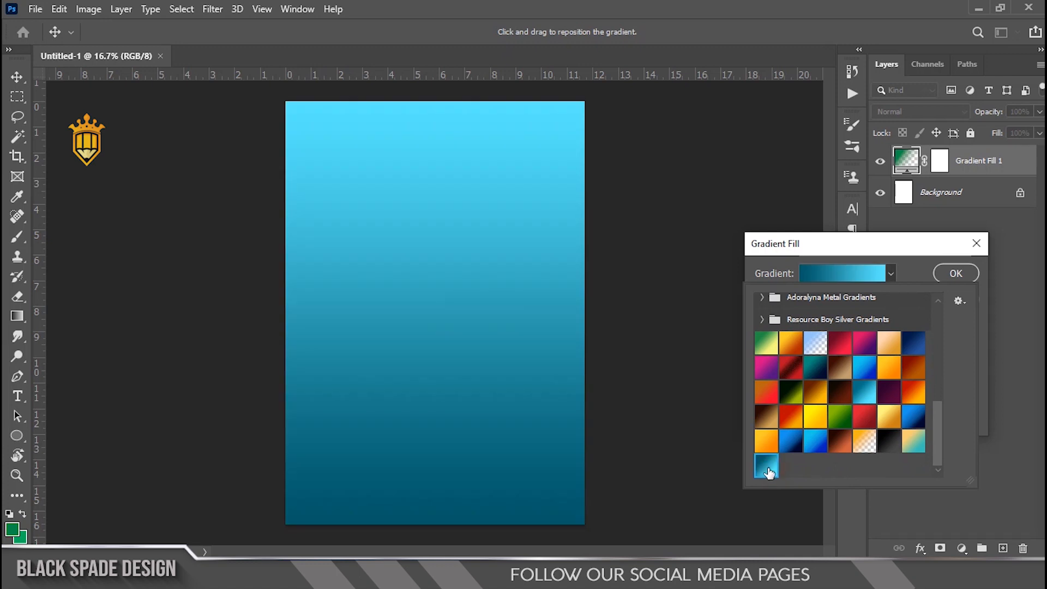
{"action": "left_click", "coordinate": [905, 243]}
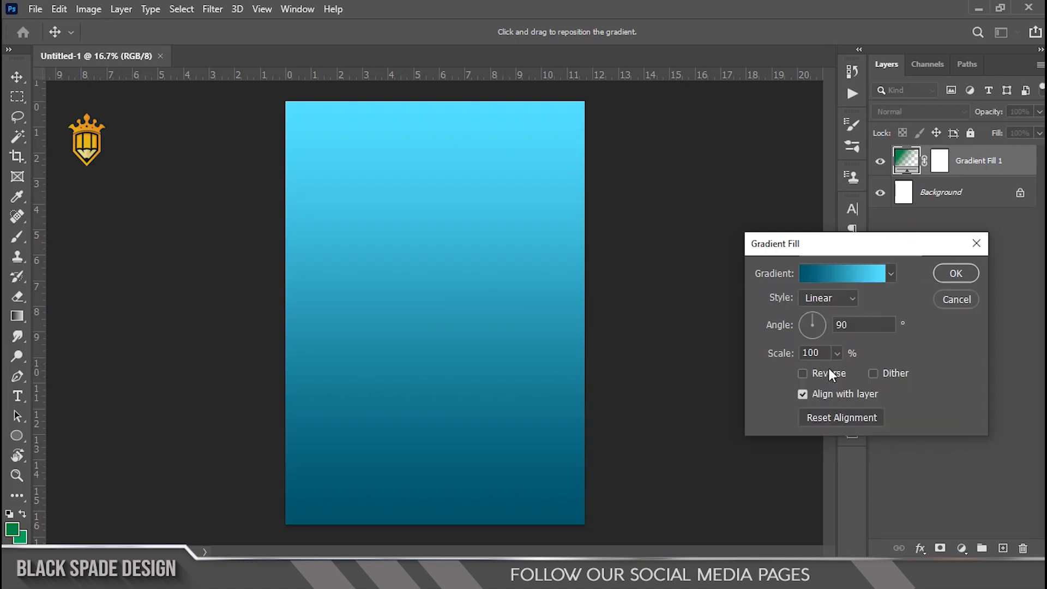
{"action": "left_click_drag", "start_coordinate": [810, 311], "coordinate": [806, 309]}
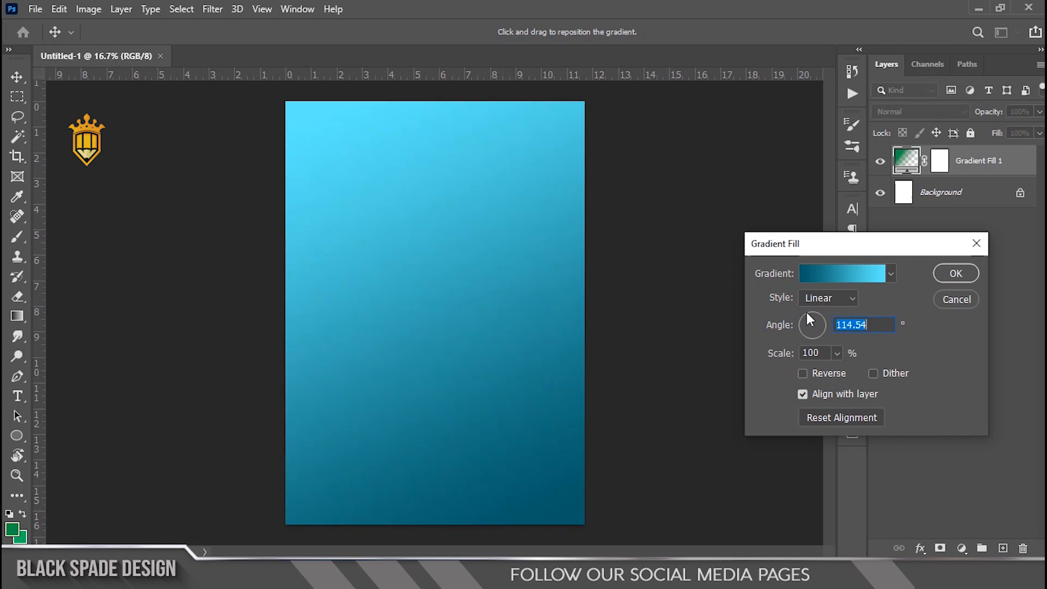
{"action": "left_click", "coordinate": [955, 273]}
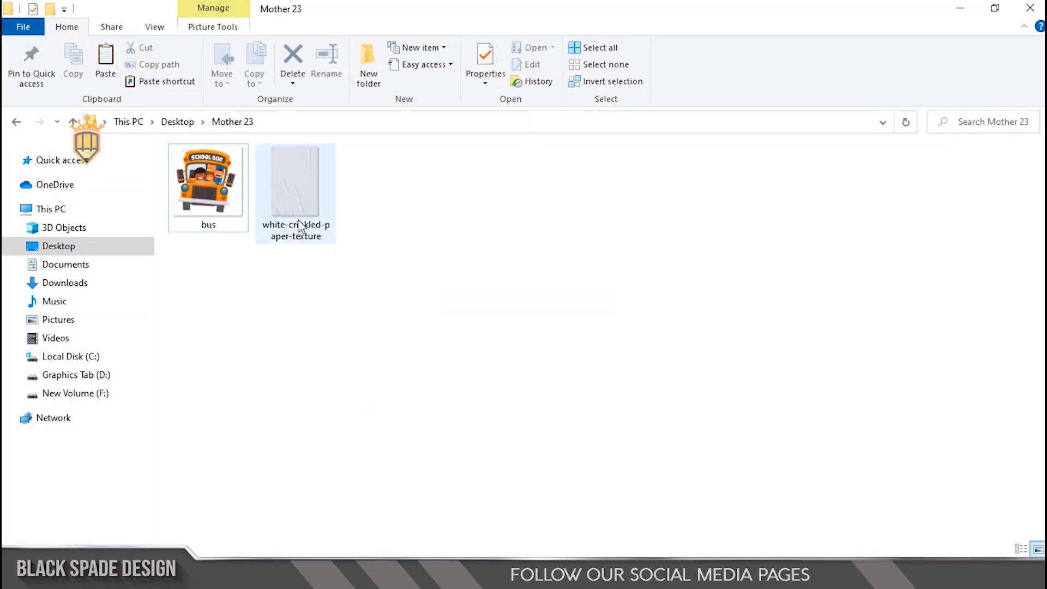
Place the white-crinkled-paper-texture image from the Mother 23 folder and scale it to about 77.87% to cover the whole canvas.
{"action": "left_click_drag", "start_coordinate": [295, 191], "coordinate": [487, 452]}
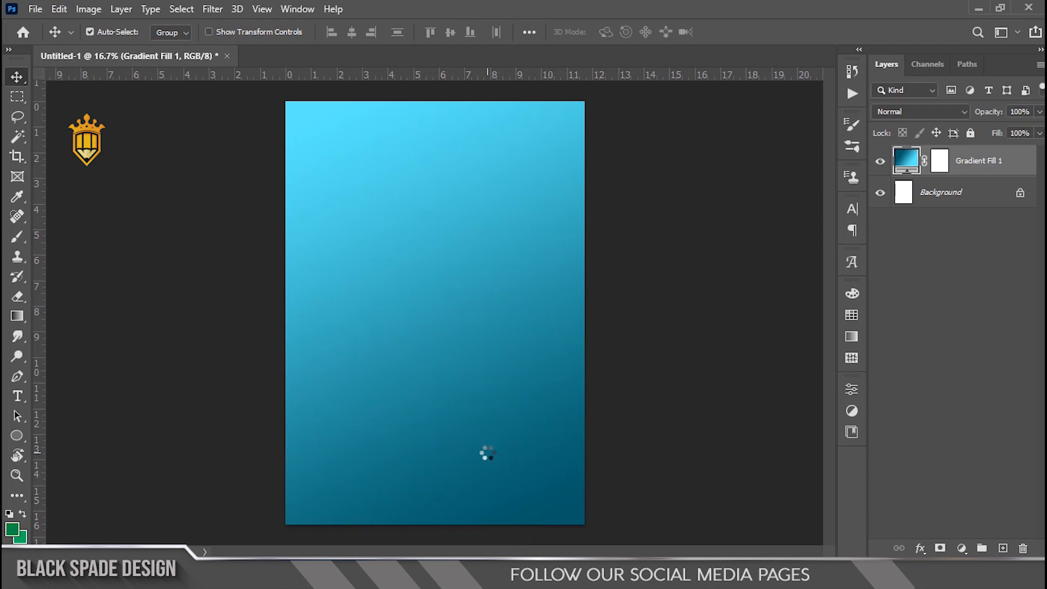
{"action": "key", "text": "ctrl+minus"}
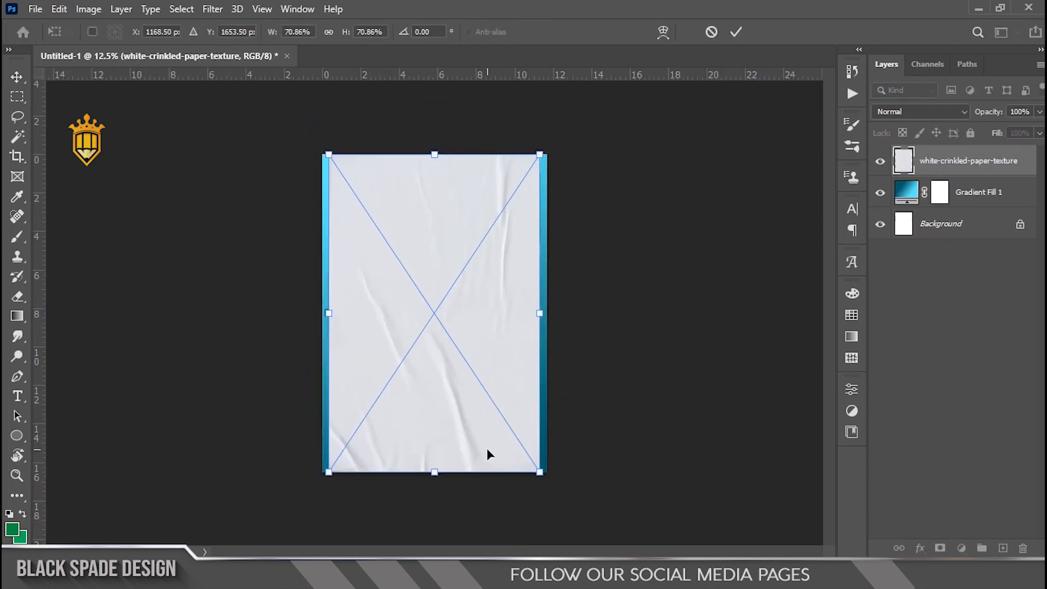
{"action": "left_click_drag", "start_coordinate": [539, 155], "coordinate": [551, 138]}
{"action": "key", "text": "Return"}
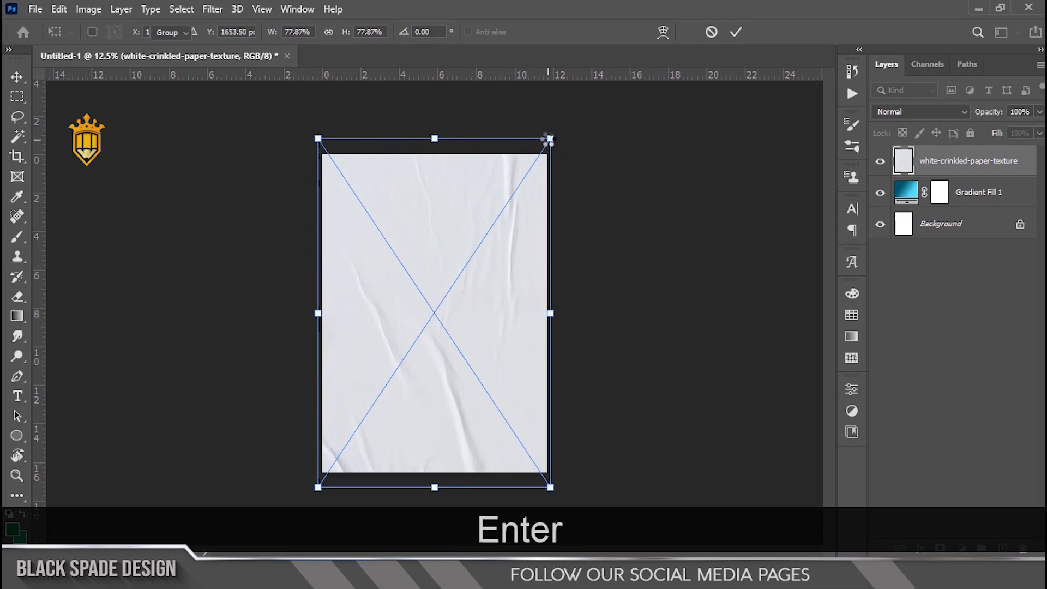
Set the crinkled paper texture layer's blend mode to Overlay.
{"action": "scroll", "coordinate": [476, 257], "scroll_direction": "up", "scroll_amount": 3}
{"action": "left_click", "coordinate": [949, 112]}
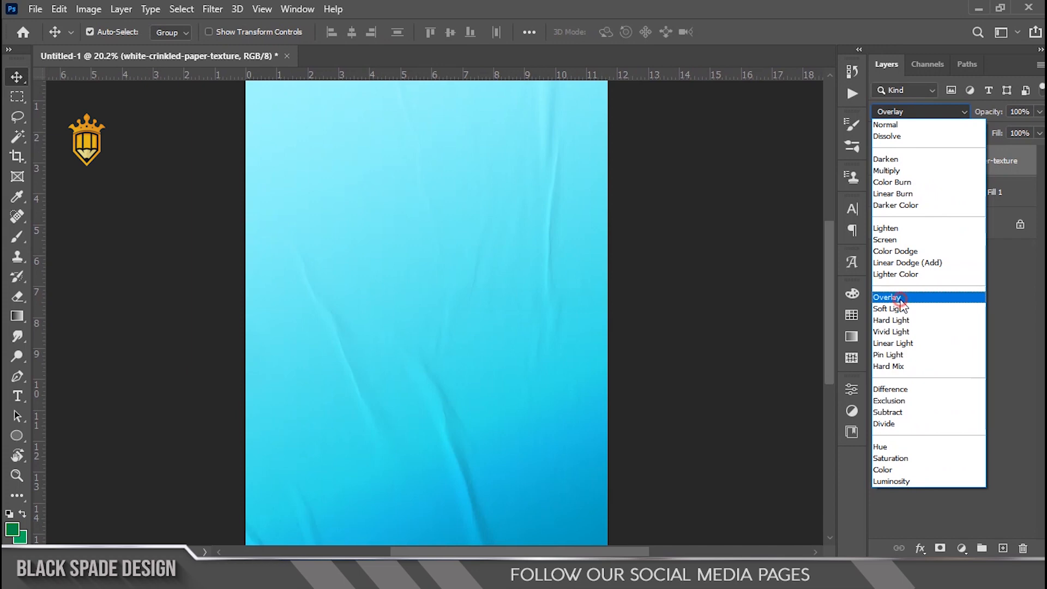
{"action": "left_click", "coordinate": [900, 299]}
{"action": "scroll", "coordinate": [556, 322], "scroll_direction": "down", "scroll_amount": 3}
{"action": "scroll", "coordinate": [508, 310], "scroll_direction": "up", "scroll_amount": 2}
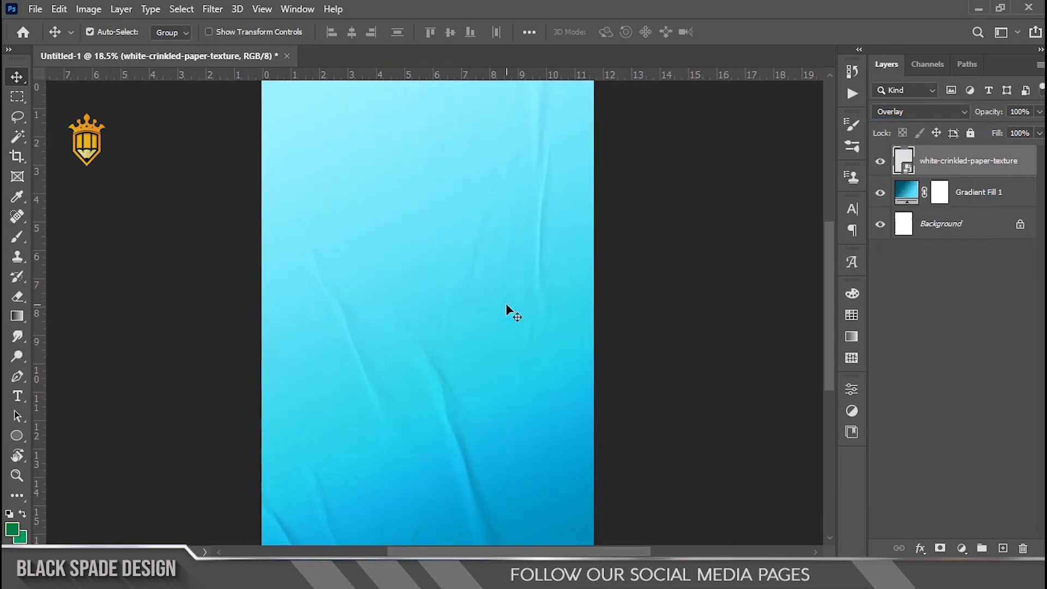
Duplicate the crinkled paper texture layer and set the copy's blend mode to Multiply.
{"action": "key", "text": "ctrl+j"}
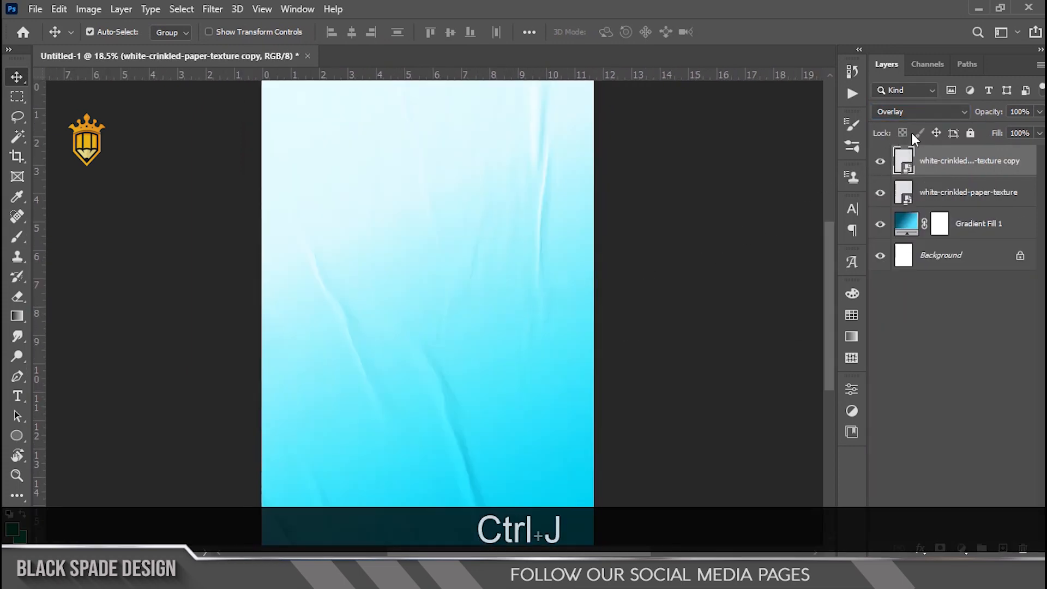
{"action": "left_click", "coordinate": [920, 112]}
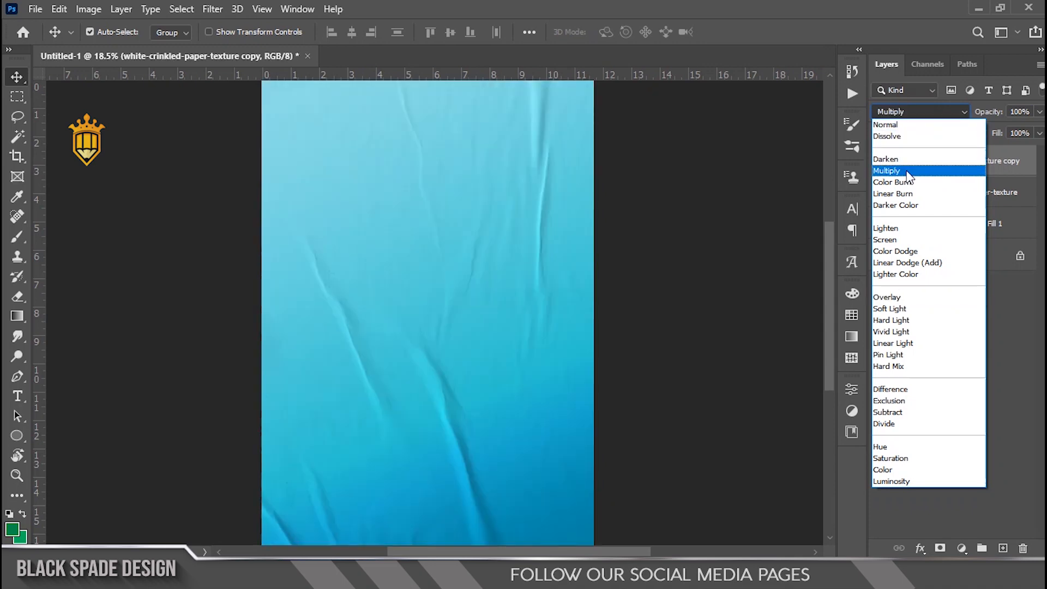
{"action": "left_click", "coordinate": [906, 171]}
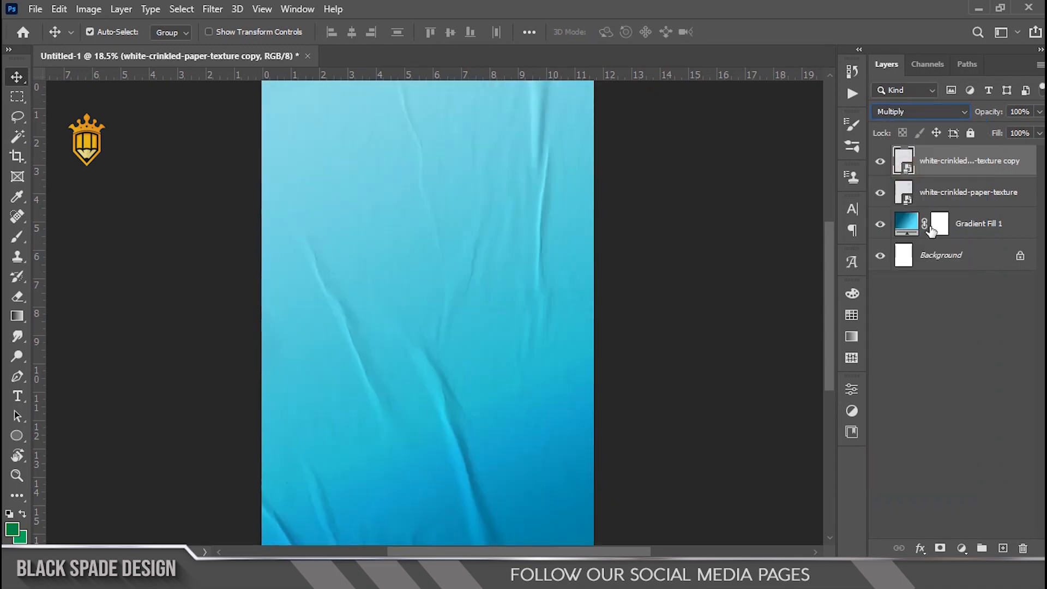
Set the gradient fill's scale to 122% and shift the gradient slightly upward and left on the canvas.
{"action": "double_click", "coordinate": [906, 223]}
{"action": "left_click", "coordinate": [886, 271]}
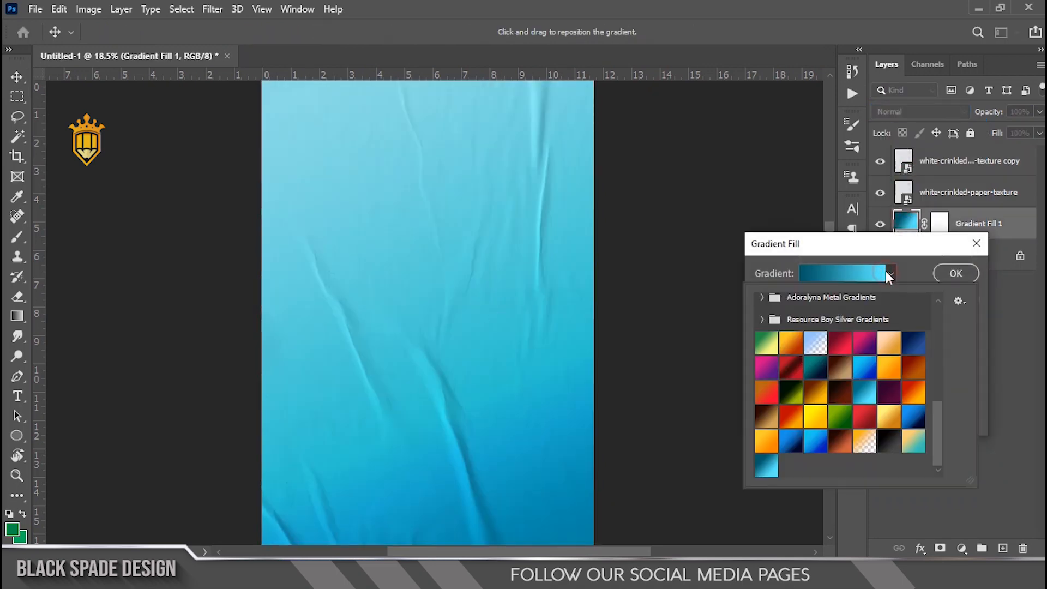
{"action": "left_click", "coordinate": [892, 273]}
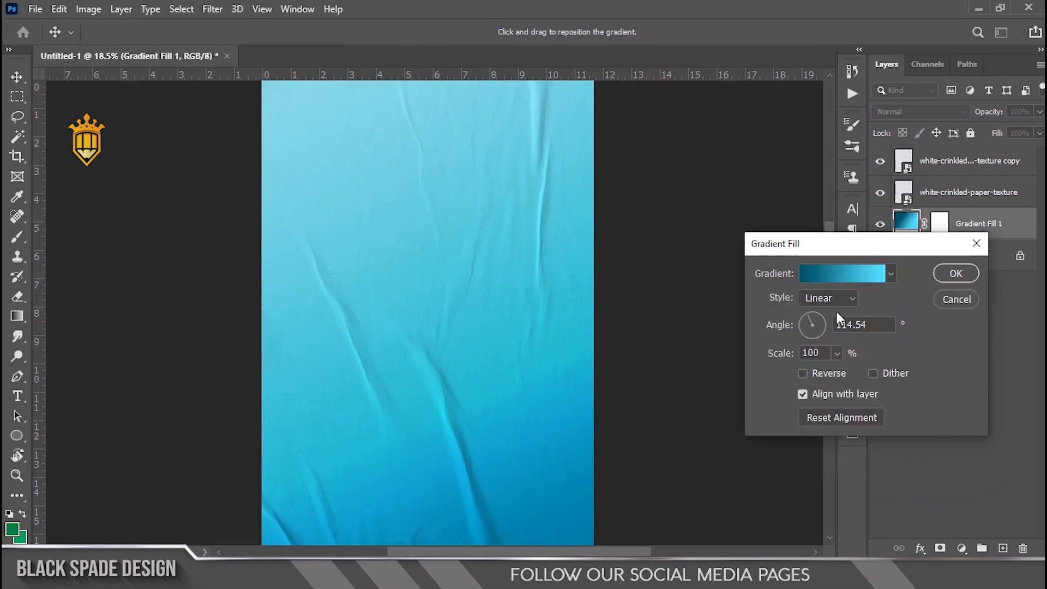
{"action": "left_click_drag", "start_coordinate": [836, 352], "coordinate": [838, 370]}
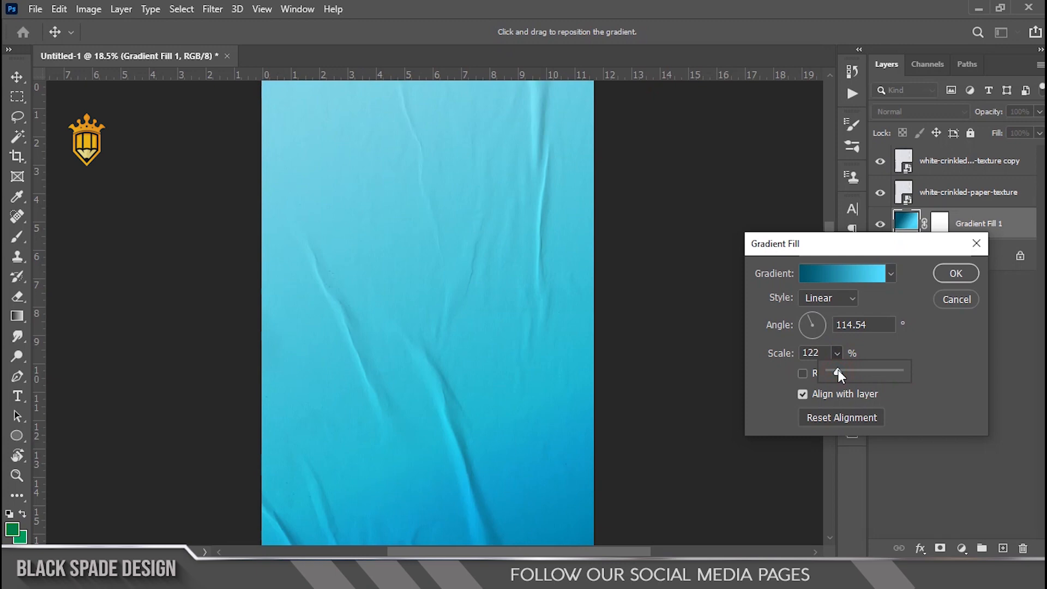
{"action": "left_click_drag", "start_coordinate": [520, 429], "coordinate": [507, 394]}
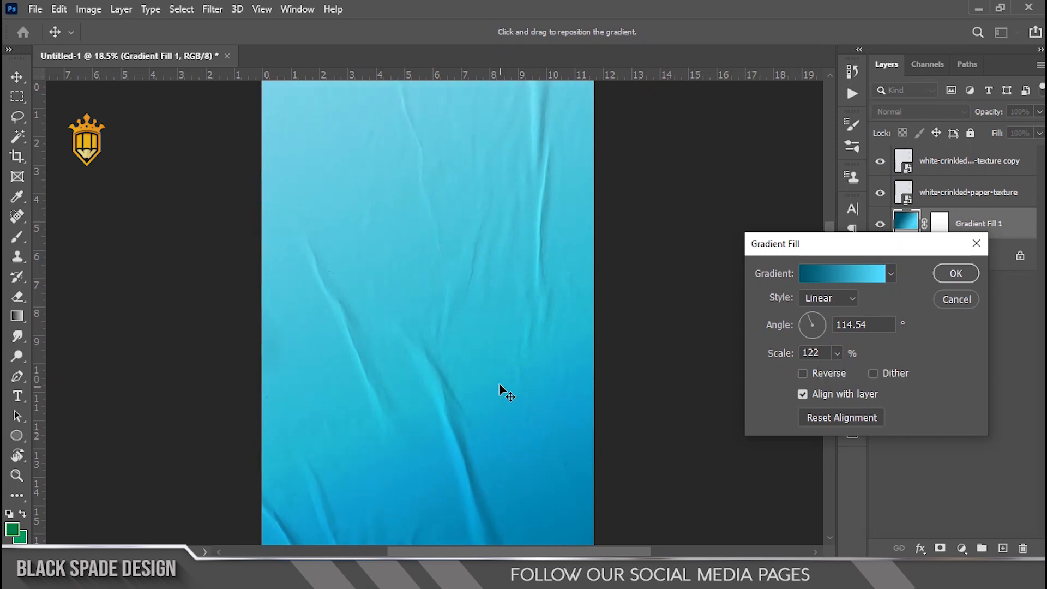
{"action": "left_click", "coordinate": [951, 275]}
Draw a wide green ellipse of about 3759 by 1503 px across the lower part of the canvas, extending past both sides.
{"action": "scroll", "coordinate": [410, 256], "scroll_direction": "down", "scroll_amount": 2}
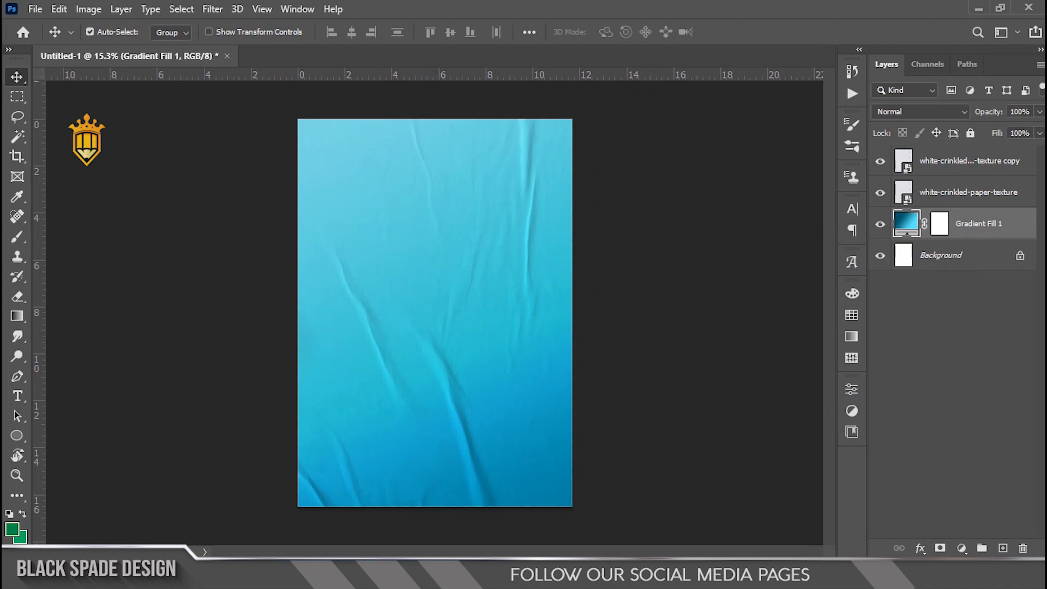
{"action": "scroll", "coordinate": [544, 258], "scroll_direction": "down", "scroll_amount": 1}
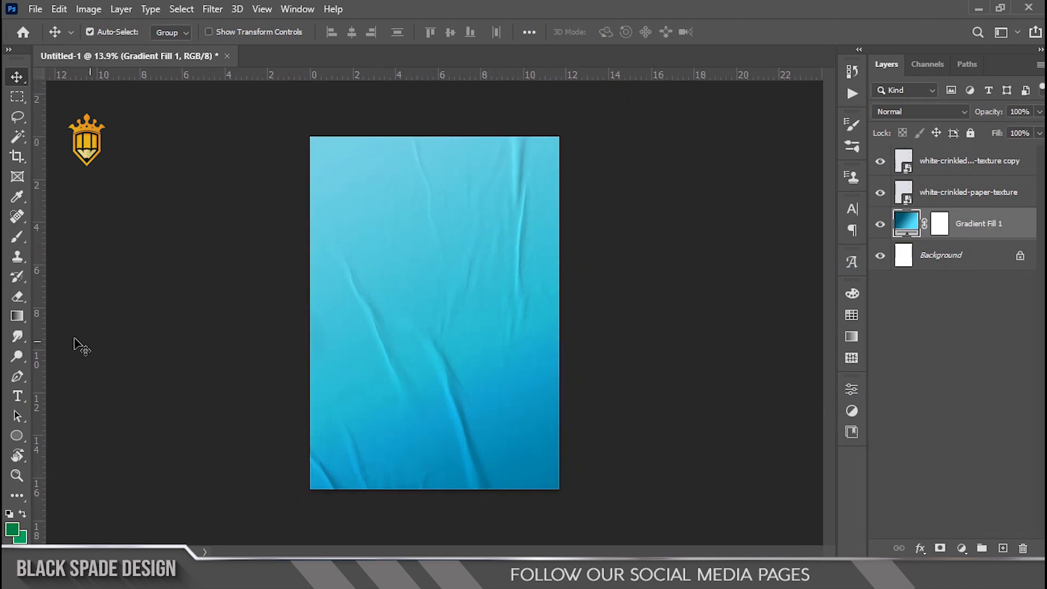
{"action": "left_click", "coordinate": [16, 437]}
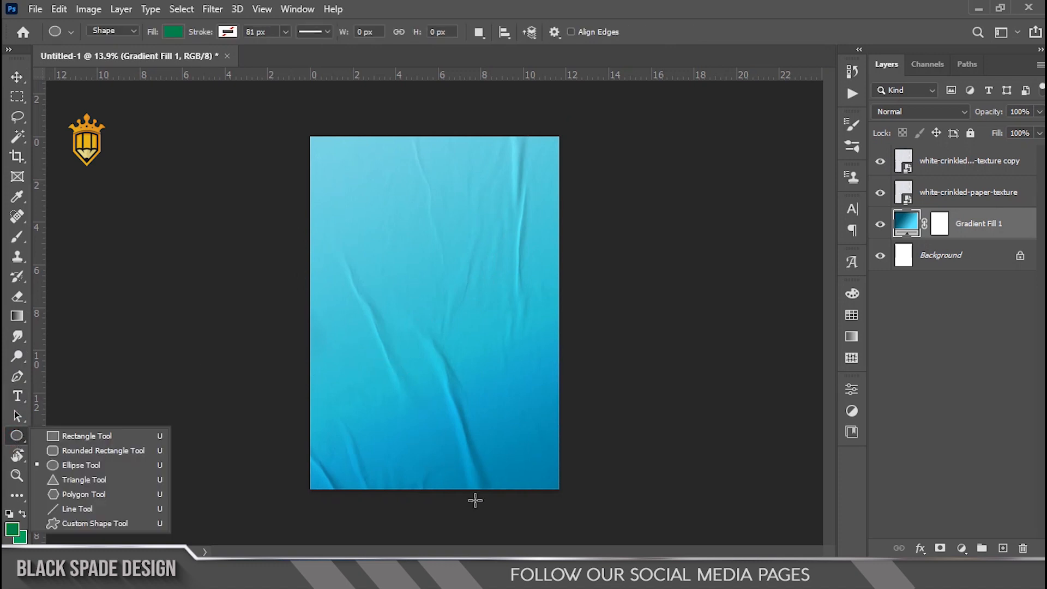
{"action": "left_click_drag", "start_coordinate": [580, 515], "coordinate": [267, 356]}
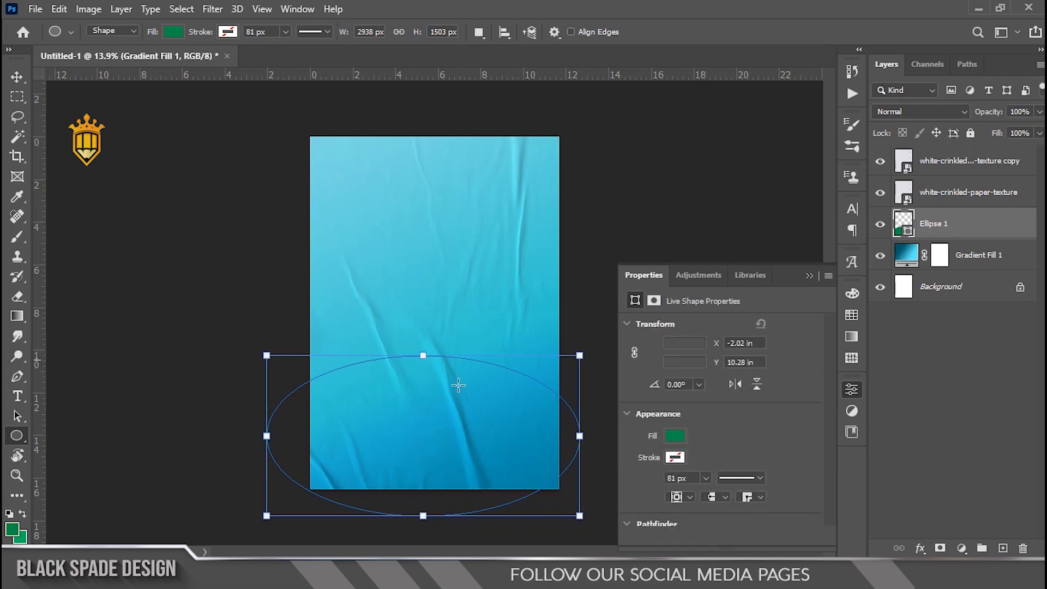
{"action": "left_click_drag", "start_coordinate": [581, 436], "coordinate": [625, 437]}
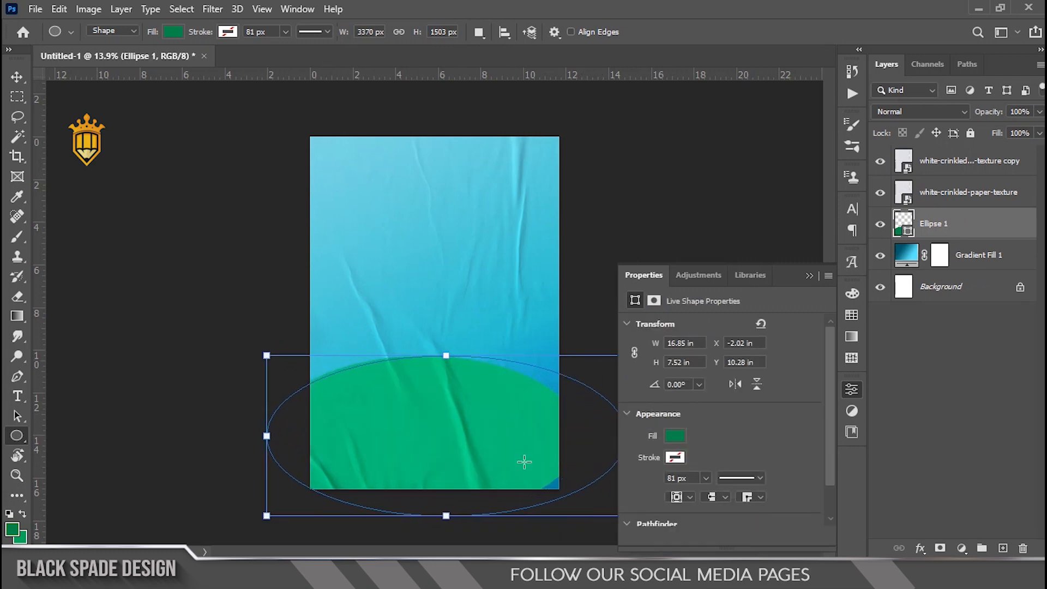
{"action": "left_click_drag", "start_coordinate": [266, 435], "coordinate": [224, 435]}
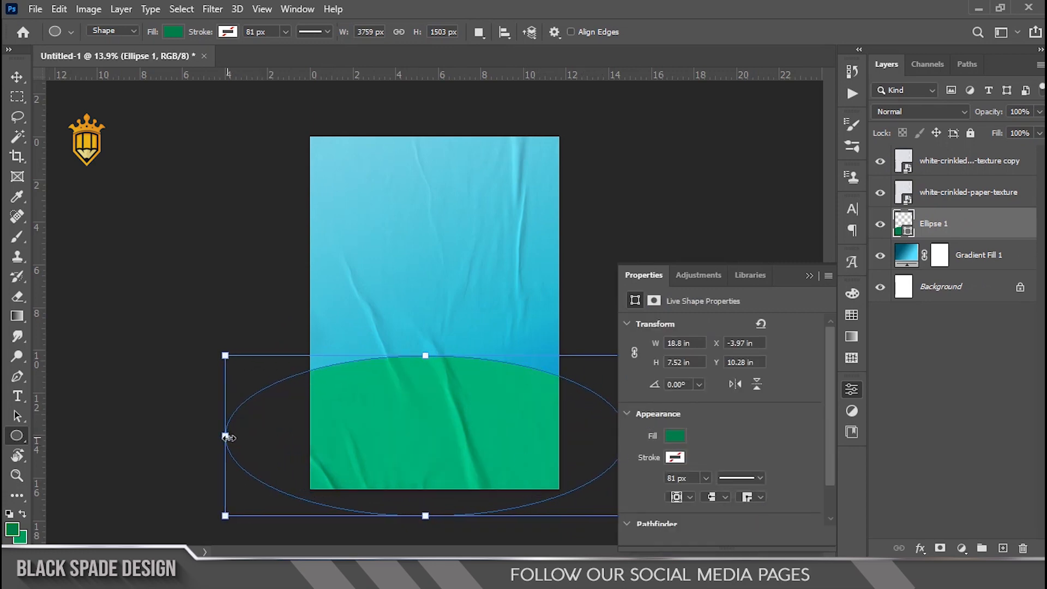
Move the ellipse layer above both paper texture layers and centre the ellipse horizontally on the canvas.
{"action": "key", "text": "v"}
{"action": "left_click_drag", "start_coordinate": [933, 223], "coordinate": [932, 159]}
{"action": "scroll", "coordinate": [441, 380], "scroll_direction": "down", "scroll_amount": 1}
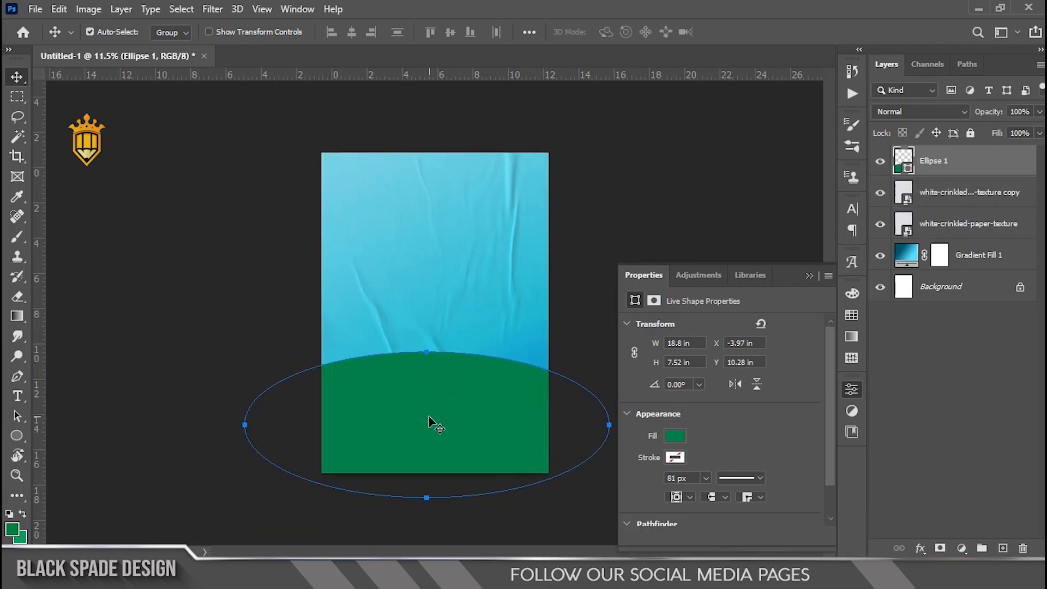
{"action": "scroll", "coordinate": [435, 419], "scroll_direction": "up", "scroll_amount": 2}
{"action": "key", "text": "space"}
{"action": "scroll", "coordinate": [440, 416], "scroll_direction": "up", "scroll_amount": 2}
{"action": "left_click_drag", "start_coordinate": [440, 416], "coordinate": [440, 304]}
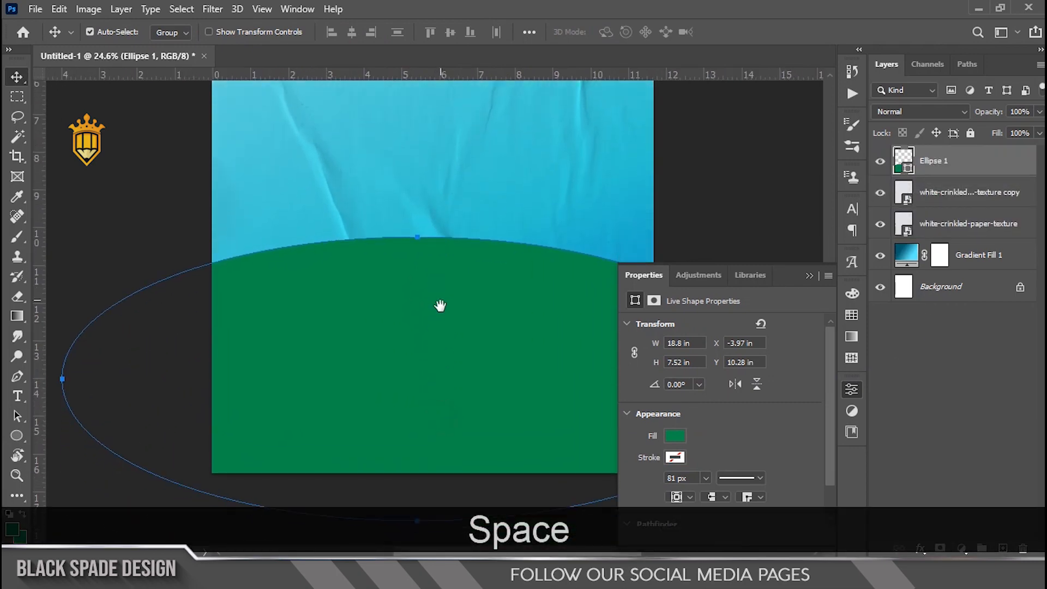
{"action": "left_click", "coordinate": [810, 277]}
{"action": "left_click_drag", "start_coordinate": [381, 341], "coordinate": [428, 312]}
Add a Gradient Overlay to the ellipse with the near-black linear gradient, 95% opacity, 0° angle and 84% scale.
{"action": "left_click", "coordinate": [920, 547]}
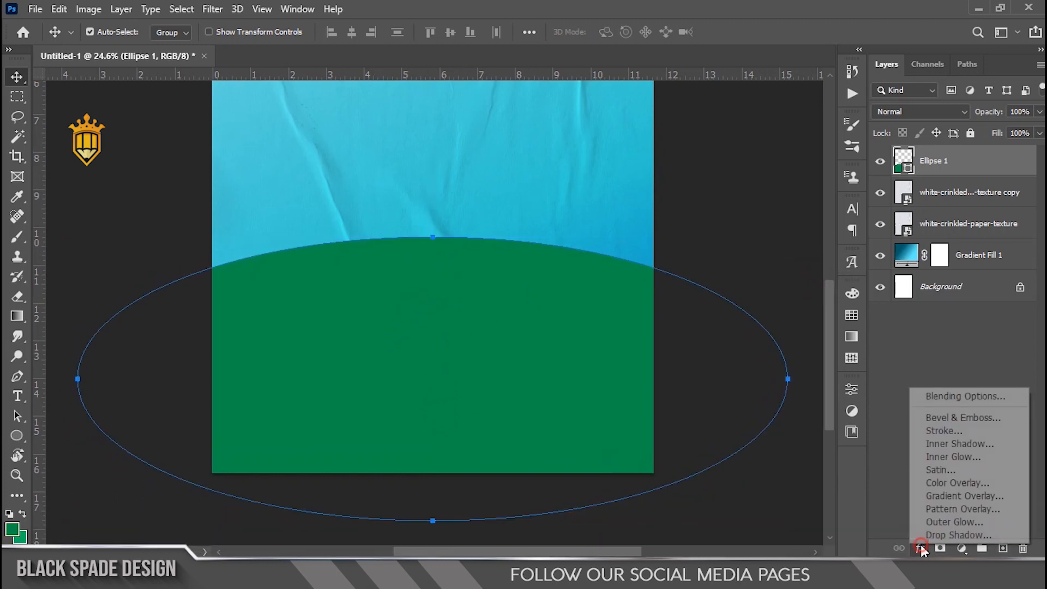
{"action": "left_click", "coordinate": [927, 495]}
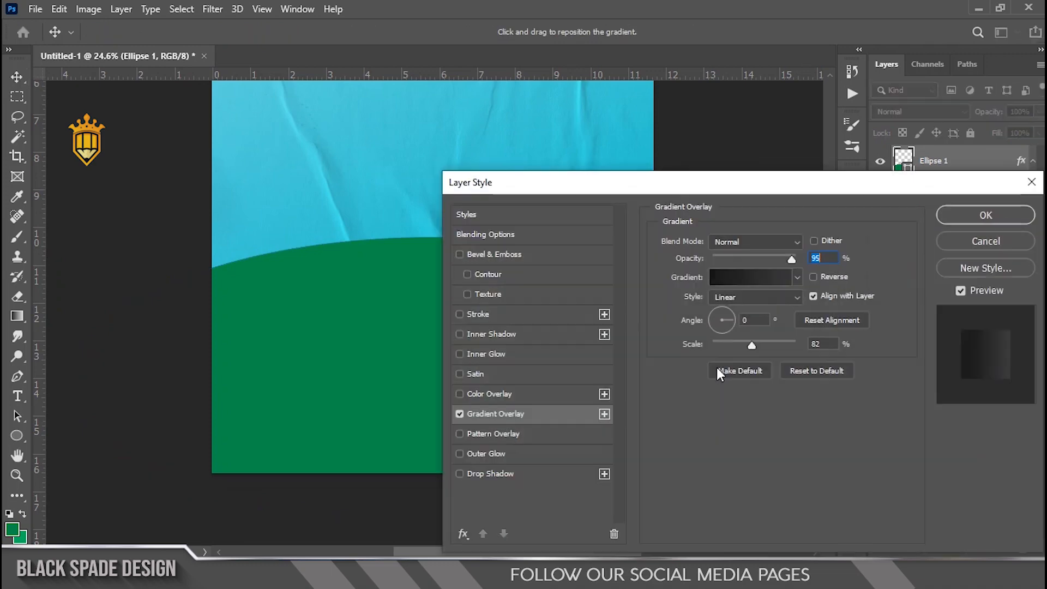
{"action": "left_click_drag", "start_coordinate": [701, 184], "coordinate": [848, 203]}
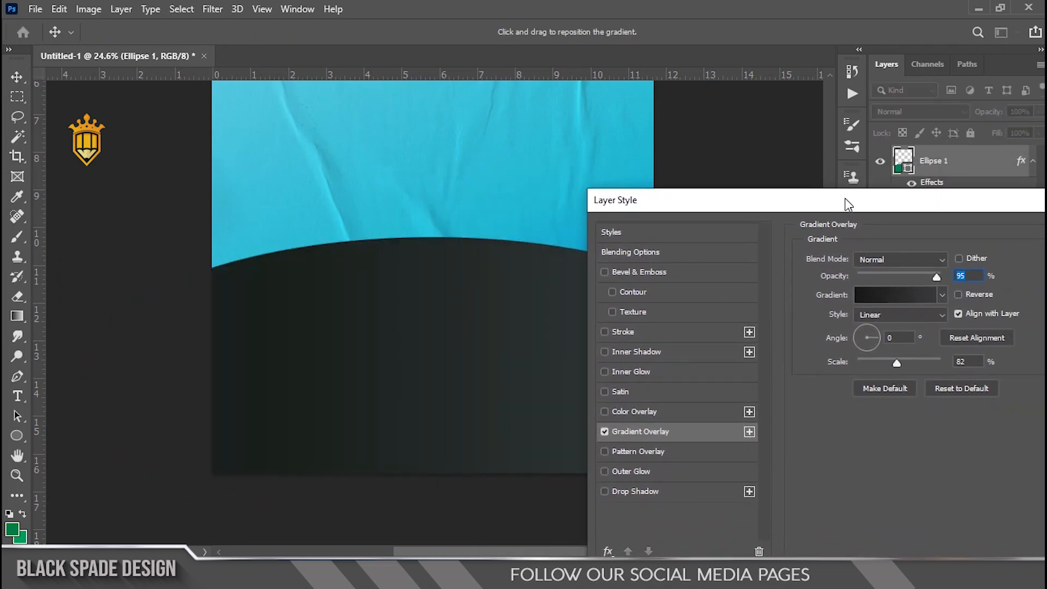
{"action": "left_click", "coordinate": [898, 362]}
{"action": "left_click_drag", "start_coordinate": [821, 202], "coordinate": [866, 265]}
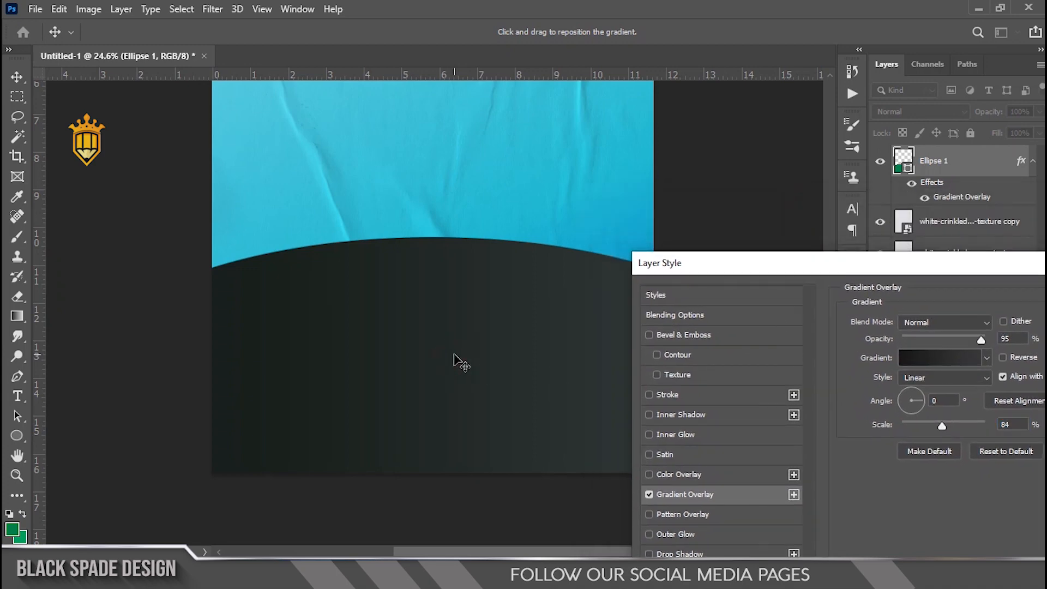
{"action": "left_click_drag", "start_coordinate": [944, 262], "coordinate": [720, 261]}
{"action": "left_click", "coordinate": [949, 320]}
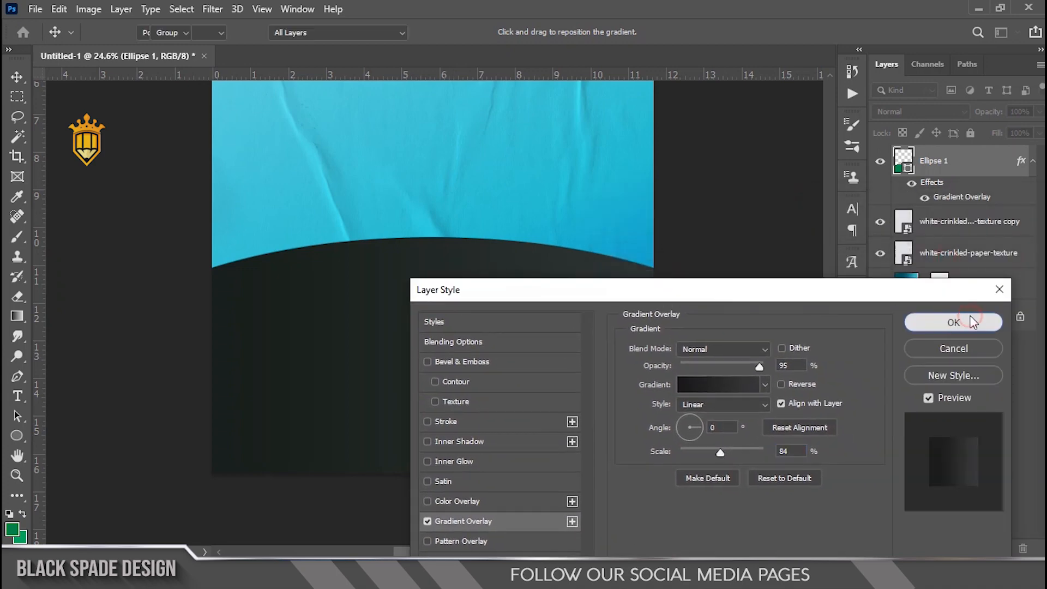
Place the bus image from the Mother 23 folder onto the canvas above the ellipse layer.
{"action": "scroll", "coordinate": [542, 320], "scroll_direction": "down", "scroll_amount": 2}
{"action": "scroll", "coordinate": [451, 355], "scroll_direction": "down", "scroll_amount": 1}
{"action": "scroll", "coordinate": [424, 388], "scroll_direction": "up", "scroll_amount": 1}
{"action": "key", "text": "space"}
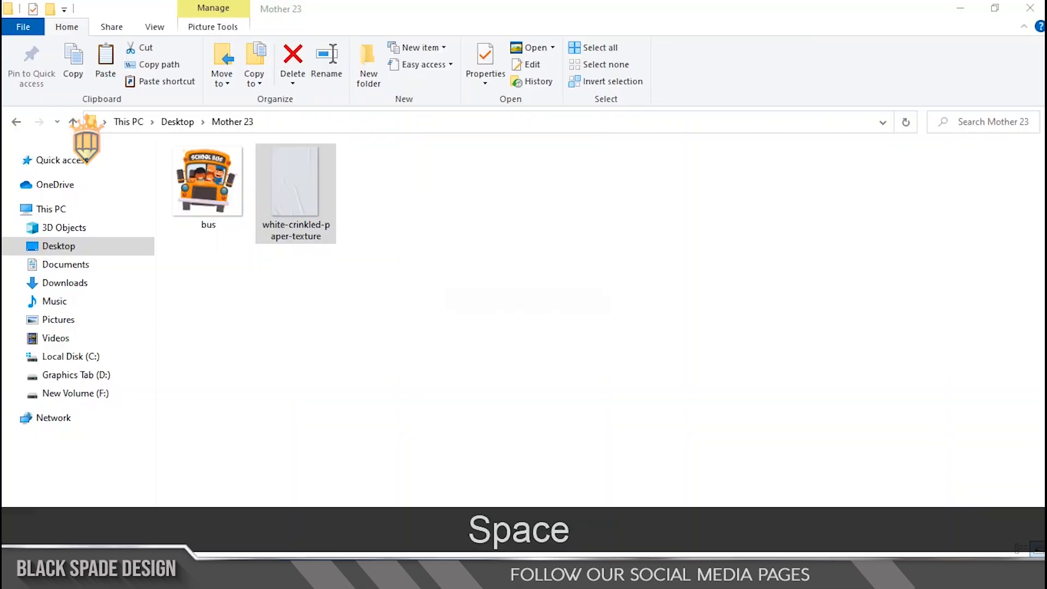
{"action": "left_click", "coordinate": [208, 182]}
{"action": "left_click_drag", "start_coordinate": [207, 177], "coordinate": [464, 332]}
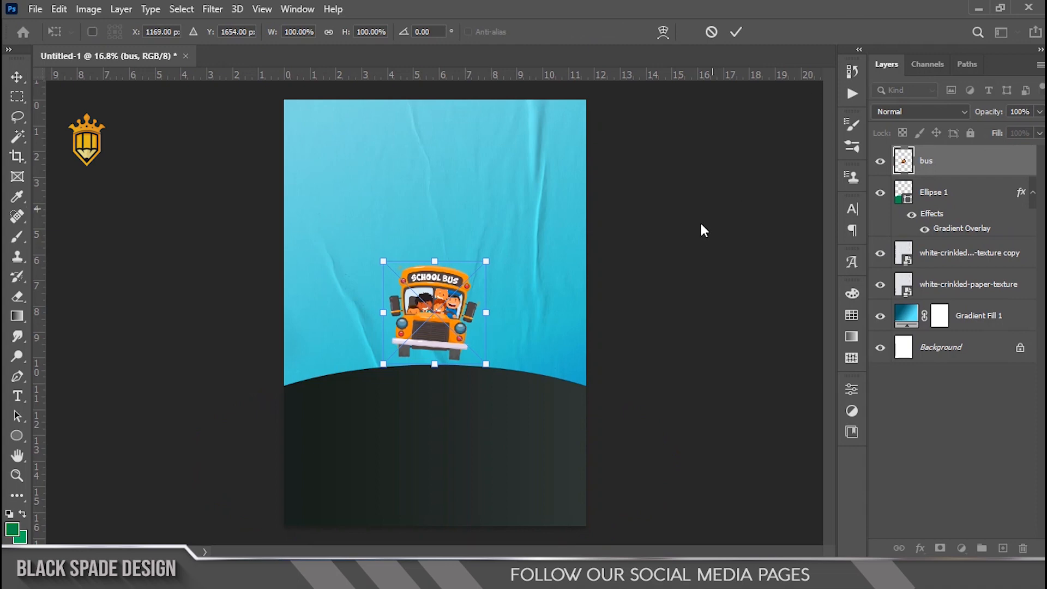
Scale the placed bus up to about 214% around its centre and commit the placement.
{"action": "scroll", "coordinate": [499, 307], "scroll_direction": "down", "scroll_amount": 1}
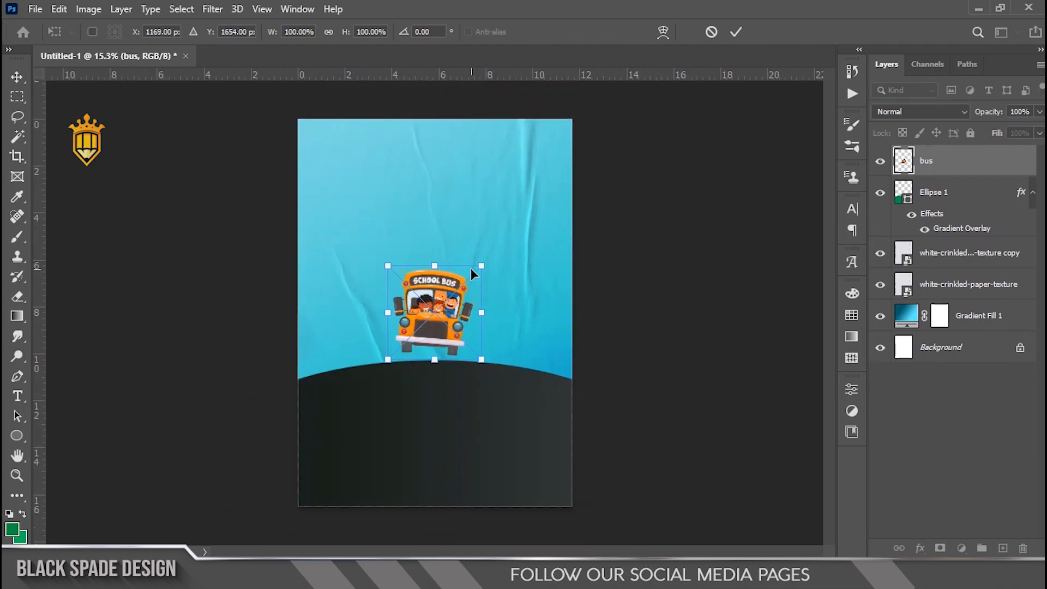
{"action": "left_click_drag", "start_coordinate": [471, 268], "coordinate": [518, 201]}
{"action": "scroll", "coordinate": [477, 290], "scroll_direction": "down", "scroll_amount": 1}
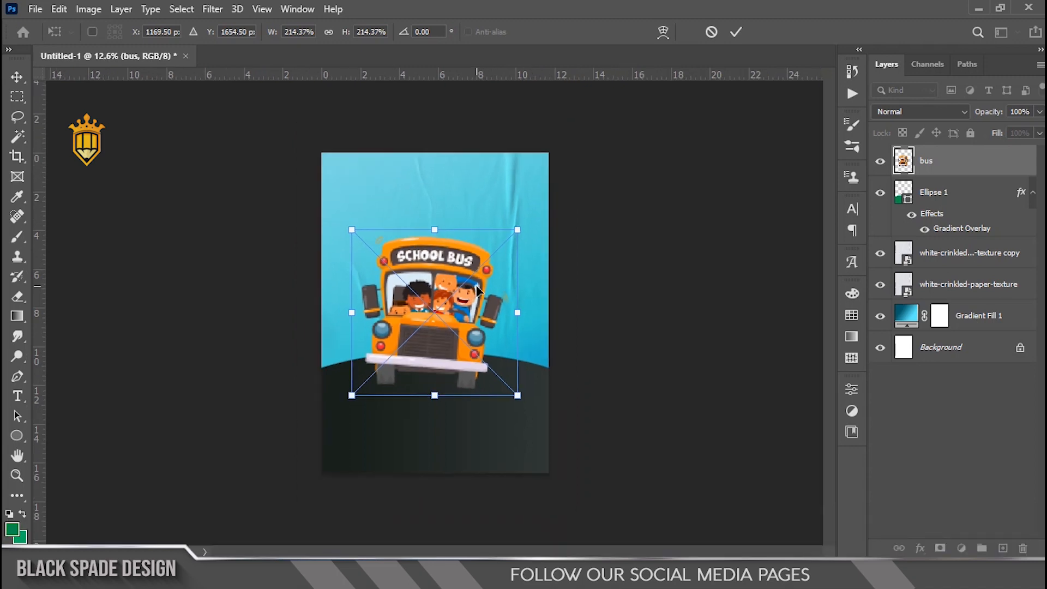
{"action": "scroll", "coordinate": [477, 290], "scroll_direction": "down", "scroll_amount": 1}
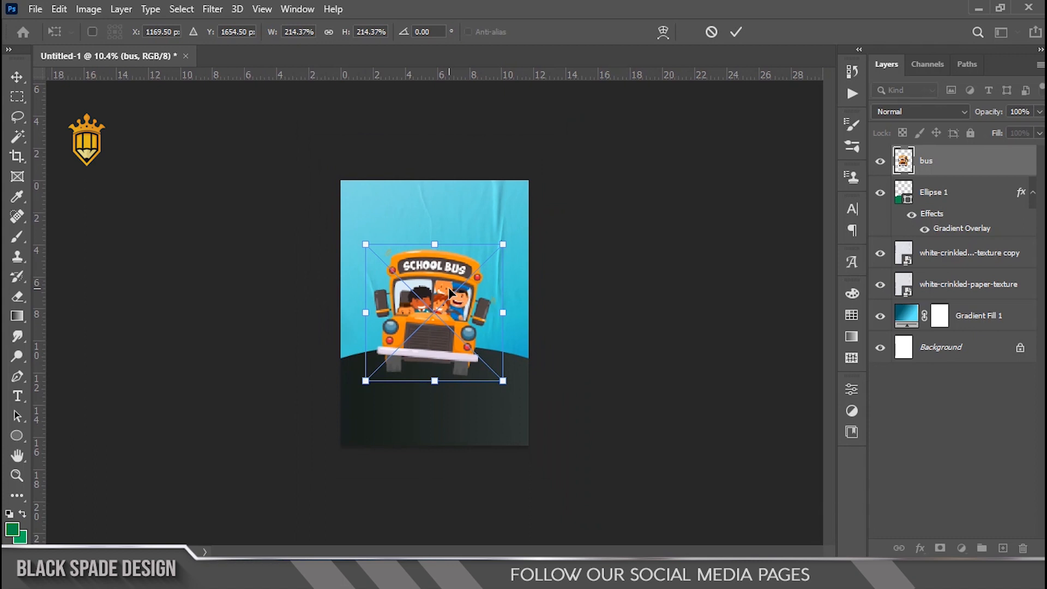
{"action": "scroll", "coordinate": [404, 248], "scroll_direction": "up", "scroll_amount": 3}
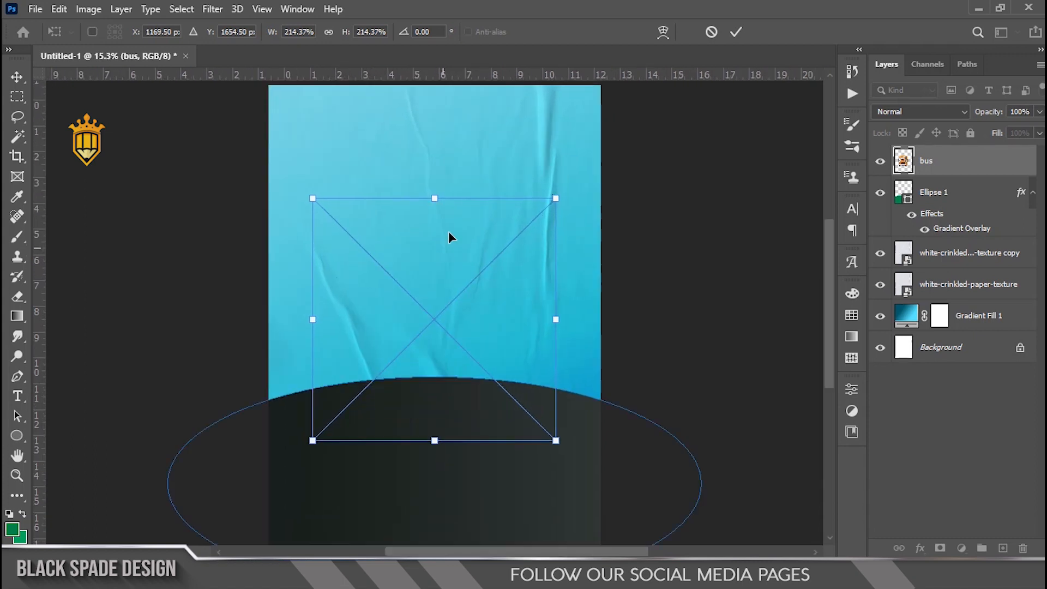
{"action": "key", "text": "Return"}
Shift the bus slightly right and down, and enlarge it to about 246%.
{"action": "scroll", "coordinate": [439, 289], "scroll_direction": "down", "scroll_amount": 3}
{"action": "key", "text": "space"}
{"action": "scroll", "coordinate": [430, 305], "scroll_direction": "up", "scroll_amount": 3}
{"action": "left_click_drag", "start_coordinate": [418, 313], "coordinate": [547, 250]}
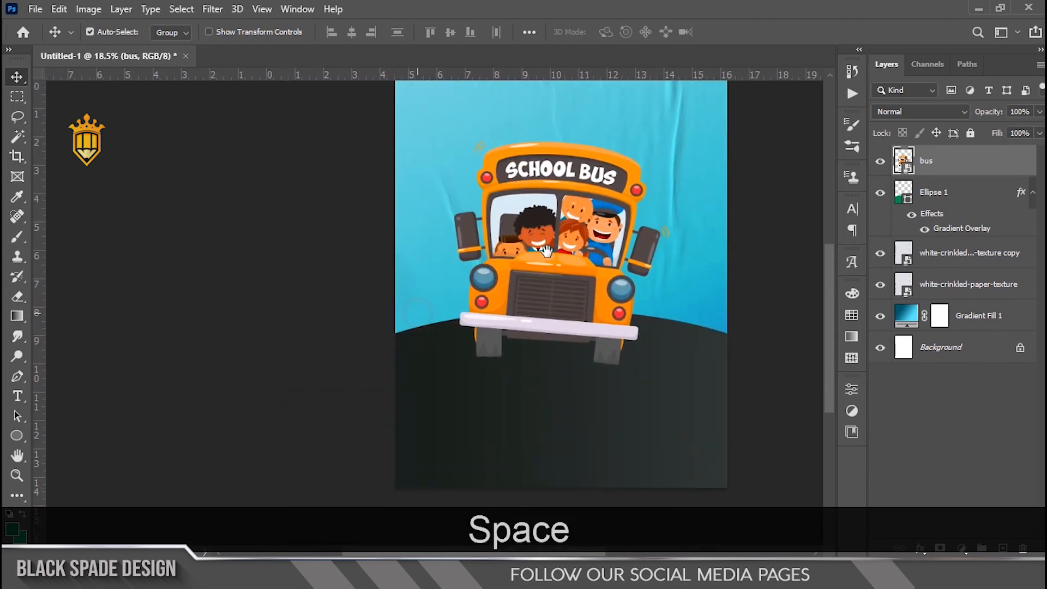
{"action": "left_click_drag", "start_coordinate": [557, 292], "coordinate": [566, 304]}
{"action": "scroll", "coordinate": [551, 289], "scroll_direction": "down", "scroll_amount": 2}
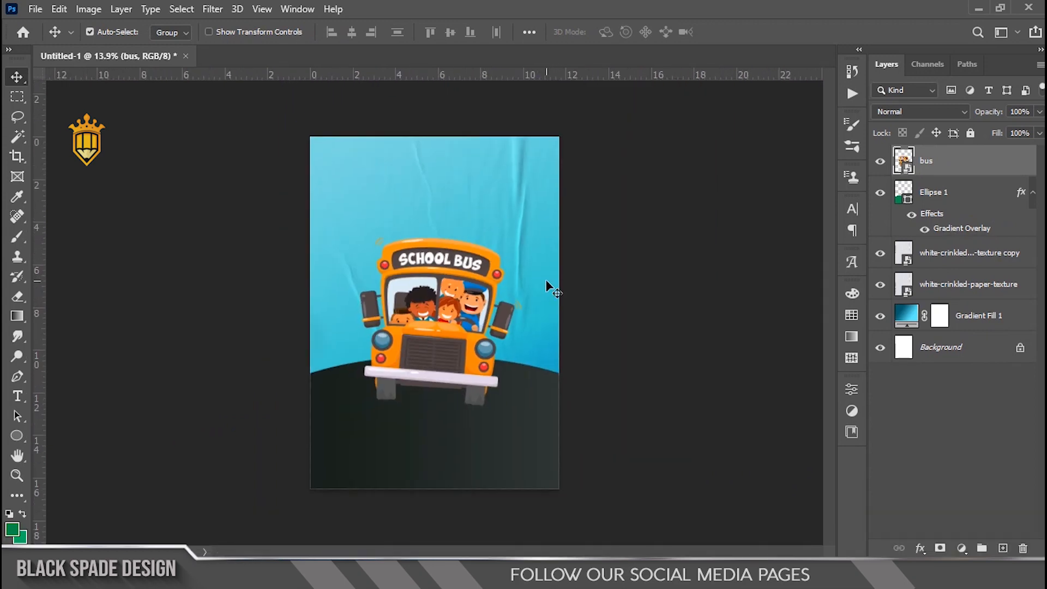
{"action": "key", "text": "ctrl+t"}
{"action": "scroll", "coordinate": [538, 279], "scroll_direction": "up", "scroll_amount": 1}
{"action": "left_click_drag", "start_coordinate": [540, 224], "coordinate": [544, 198]}
{"action": "left_click_drag", "start_coordinate": [485, 297], "coordinate": [483, 296]}
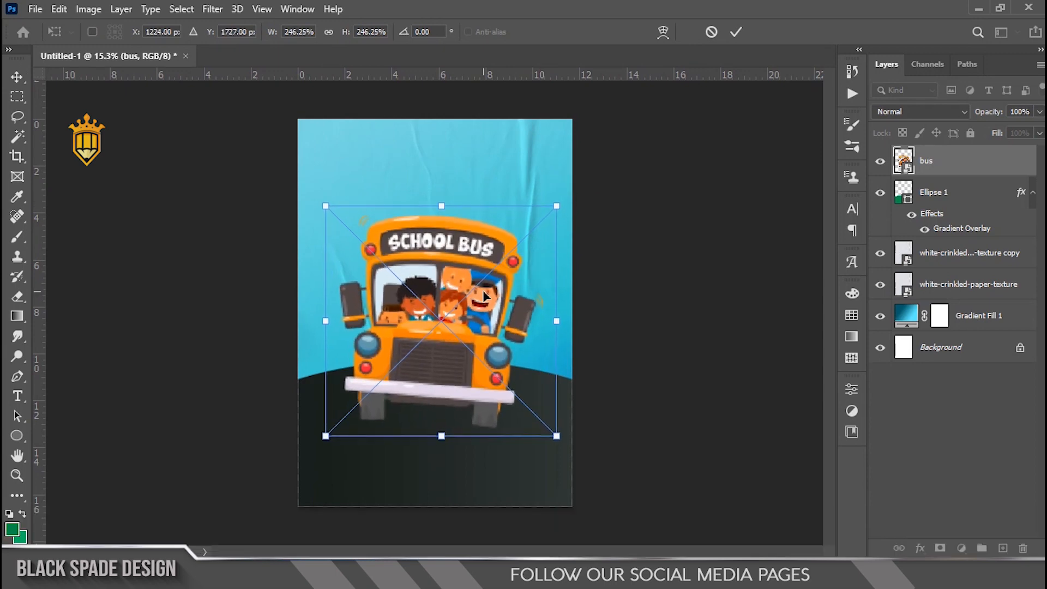
{"action": "key", "text": "Return"}
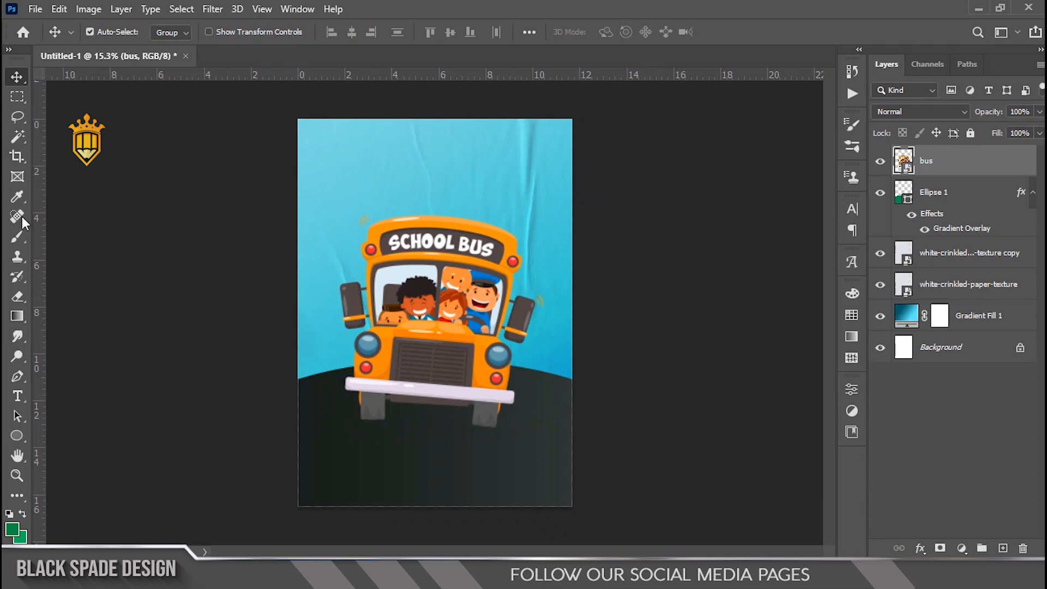
On a new layer above the ground ellipse, draw a green circle about 996 px across over the bus's left front.
{"action": "scroll", "coordinate": [426, 322], "scroll_direction": "up", "scroll_amount": 6}
{"action": "left_click_drag", "start_coordinate": [426, 344], "coordinate": [511, 233]}
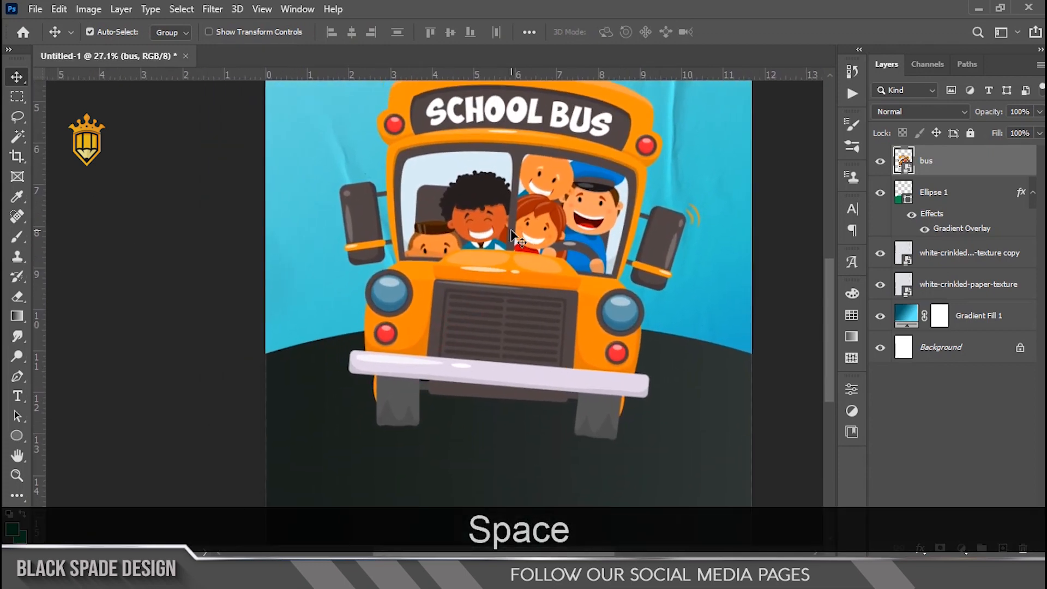
{"action": "left_click", "coordinate": [936, 201]}
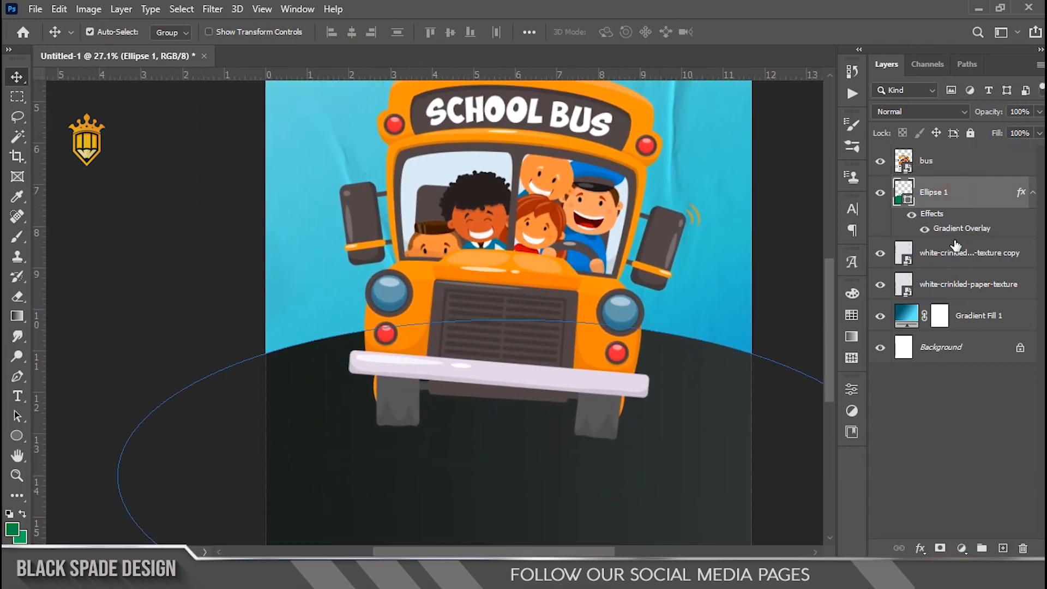
{"action": "left_click", "coordinate": [1002, 548]}
{"action": "left_click", "coordinate": [17, 435]}
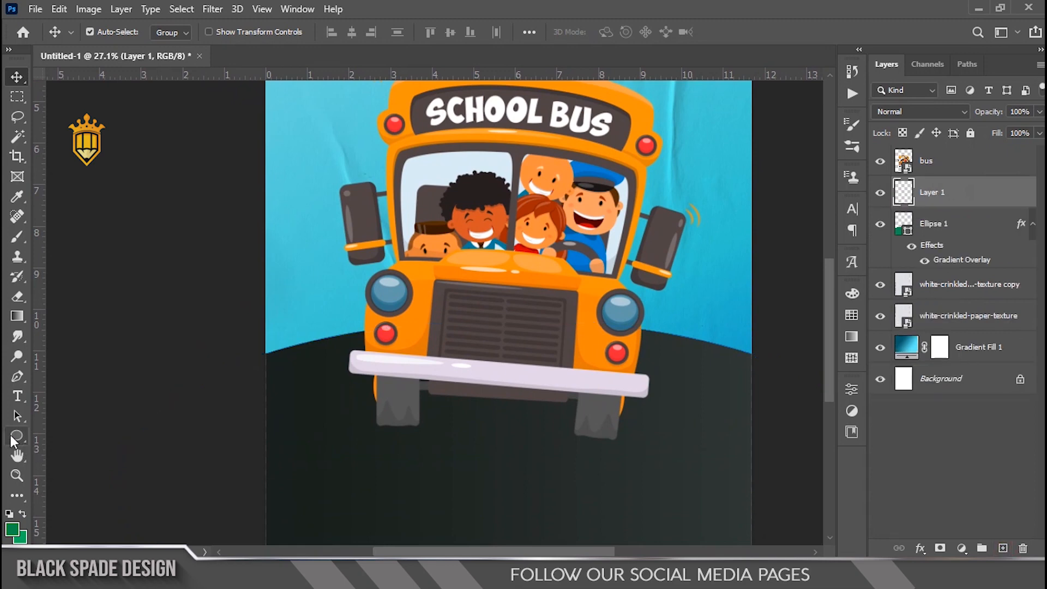
{"action": "left_click_drag", "start_coordinate": [235, 263], "coordinate": [441, 470]}
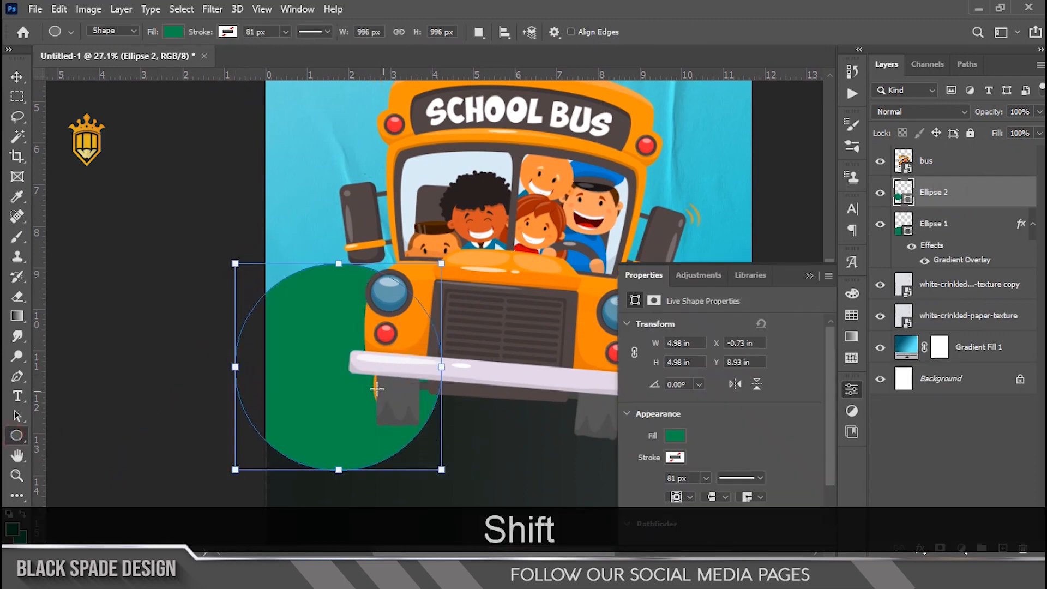
Move the green circle's layer beneath the ground ellipse and place a copy of the circle higher behind the bus's left side.
{"action": "key", "text": "v"}
{"action": "left_click_drag", "start_coordinate": [923, 196], "coordinate": [933, 270]}
{"action": "left_click_drag", "start_coordinate": [329, 315], "coordinate": [452, 228]}
{"action": "key", "text": "alt"}
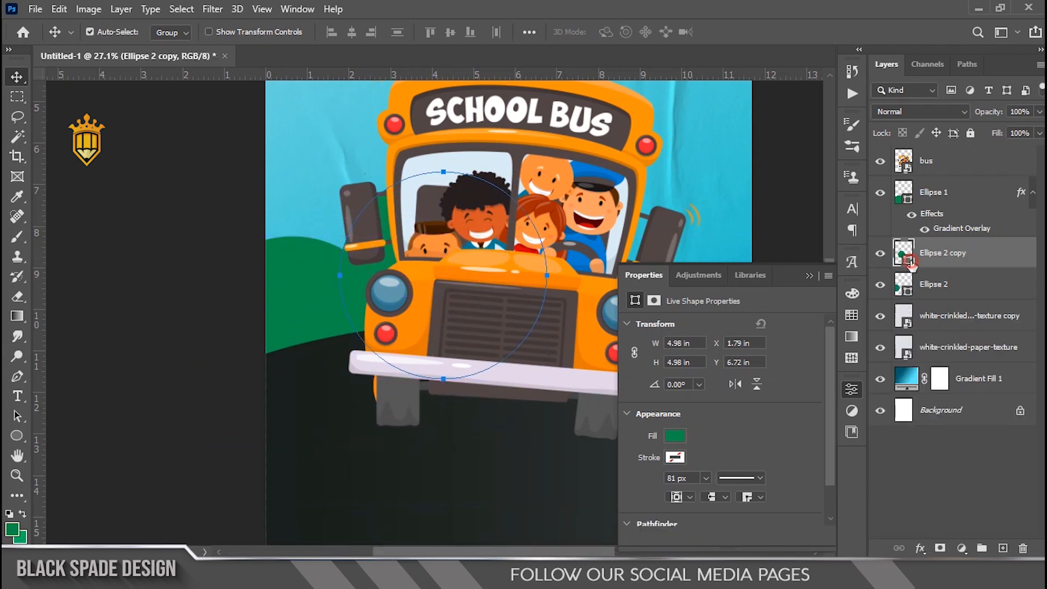
Recolour the copied circle to the lighter green 09b15c and shift it slightly left and up behind the left mirror.
{"action": "double_click", "coordinate": [910, 263]}
{"action": "left_click", "coordinate": [24, 540]}
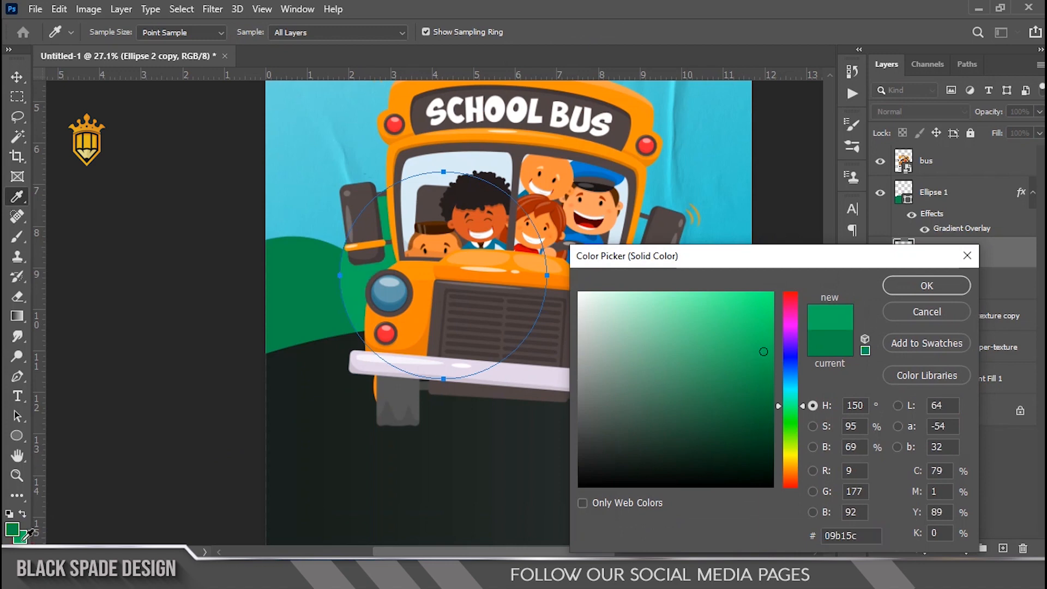
{"action": "left_click", "coordinate": [926, 285]}
{"action": "key", "text": "v"}
{"action": "left_click_drag", "start_coordinate": [352, 289], "coordinate": [325, 279]}
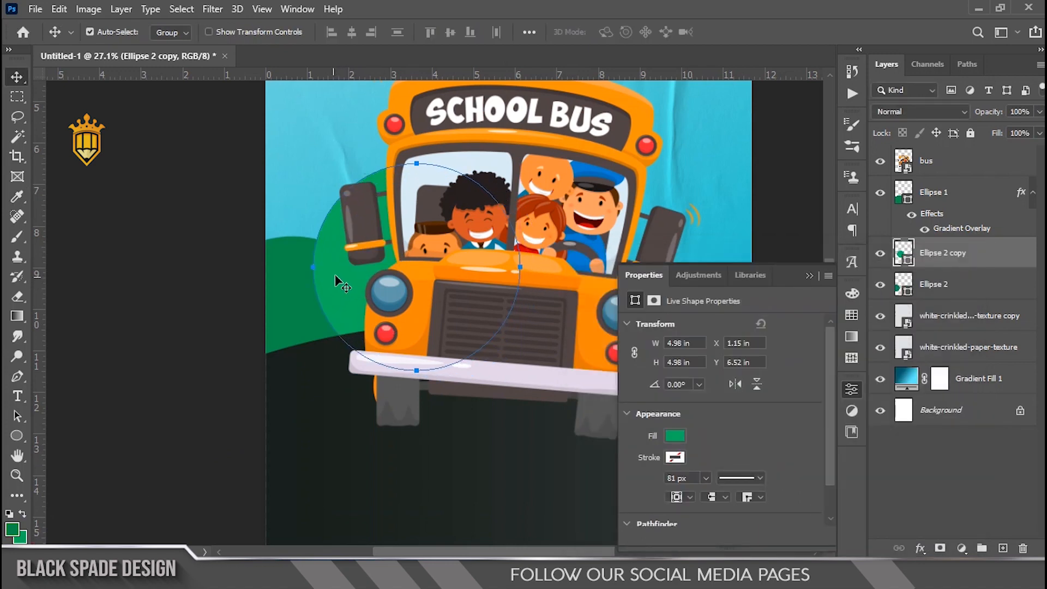
{"action": "left_click", "coordinate": [810, 276]}
Duplicate the darker green circle to the right side, behind the bus's right mirror.
{"action": "right_click", "coordinate": [281, 300]}
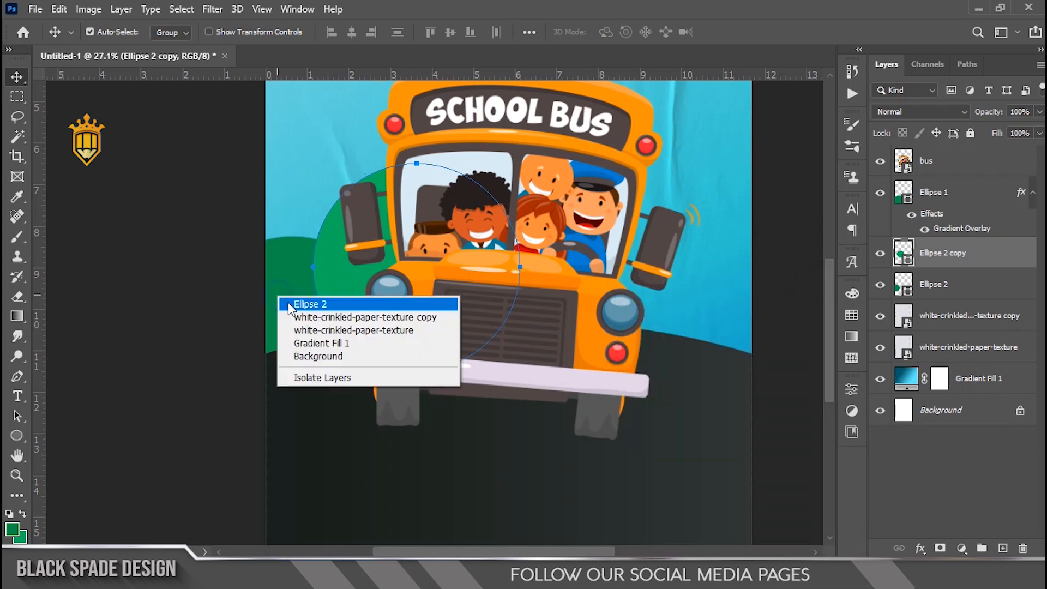
{"action": "left_click", "coordinate": [289, 304]}
{"action": "key", "text": "alt"}
{"action": "left_click_drag", "start_coordinate": [364, 300], "coordinate": [659, 257]}
Duplicate the lighter green circle to the canvas's right edge and move its layer below the other circles.
{"action": "right_click", "coordinate": [354, 289]}
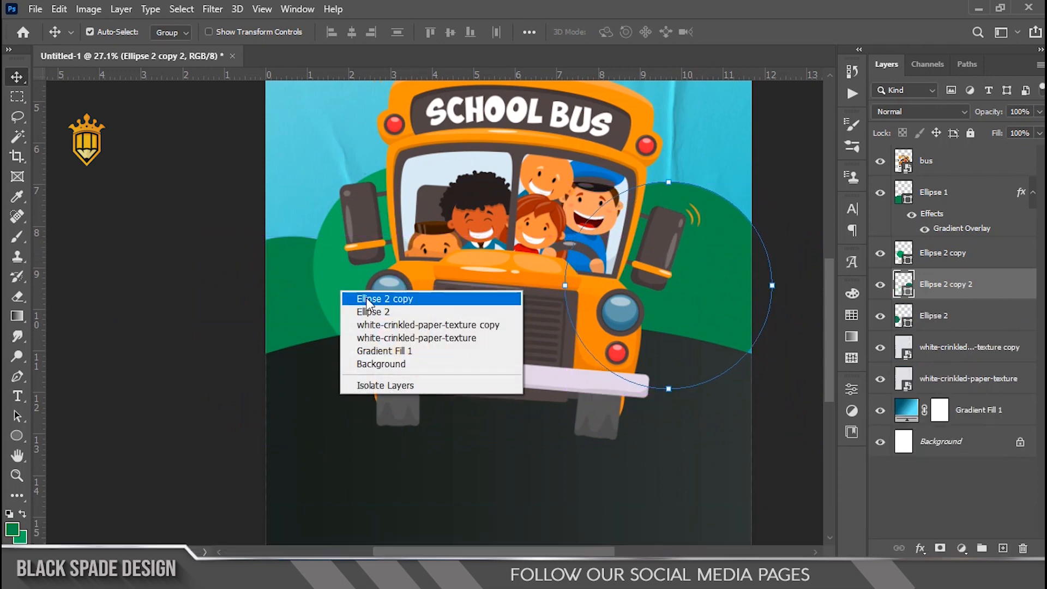
{"action": "left_click", "coordinate": [365, 297]}
{"action": "key", "text": "alt"}
{"action": "left_click_drag", "start_coordinate": [337, 277], "coordinate": [700, 282]}
{"action": "left_click_drag", "start_coordinate": [918, 357], "coordinate": [919, 361]}
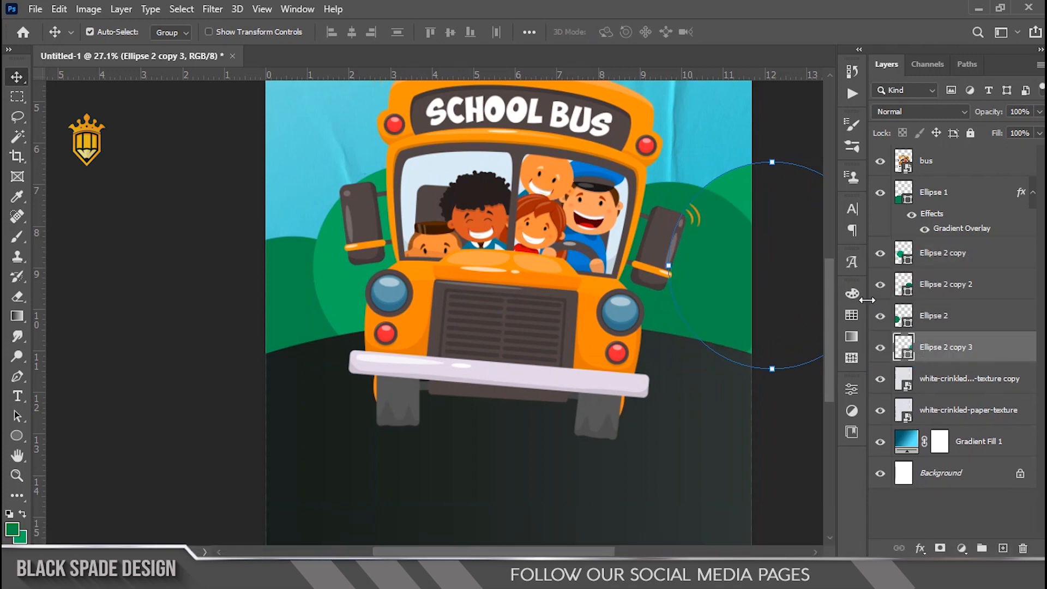
Adjust the rightmost circle's position and shift all four green circles about 0.44 in left and 0.59 in down.
{"action": "left_click_drag", "start_coordinate": [747, 205], "coordinate": [704, 249]}
{"action": "left_click", "coordinate": [932, 263], "text": "shift"}
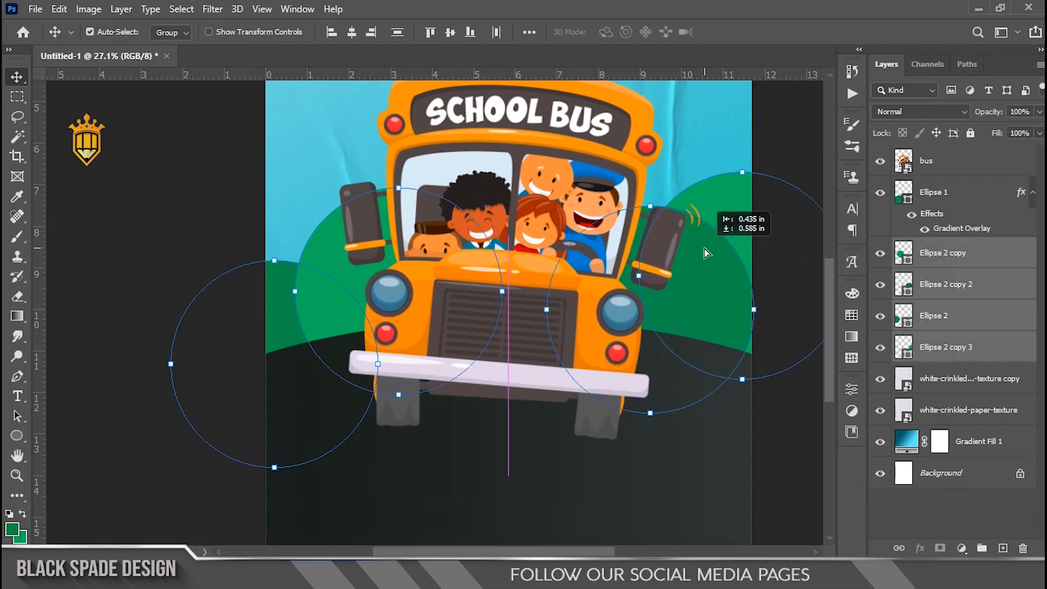
{"action": "key", "text": "ctrl+minus"}
{"action": "left_click", "coordinate": [223, 227]}
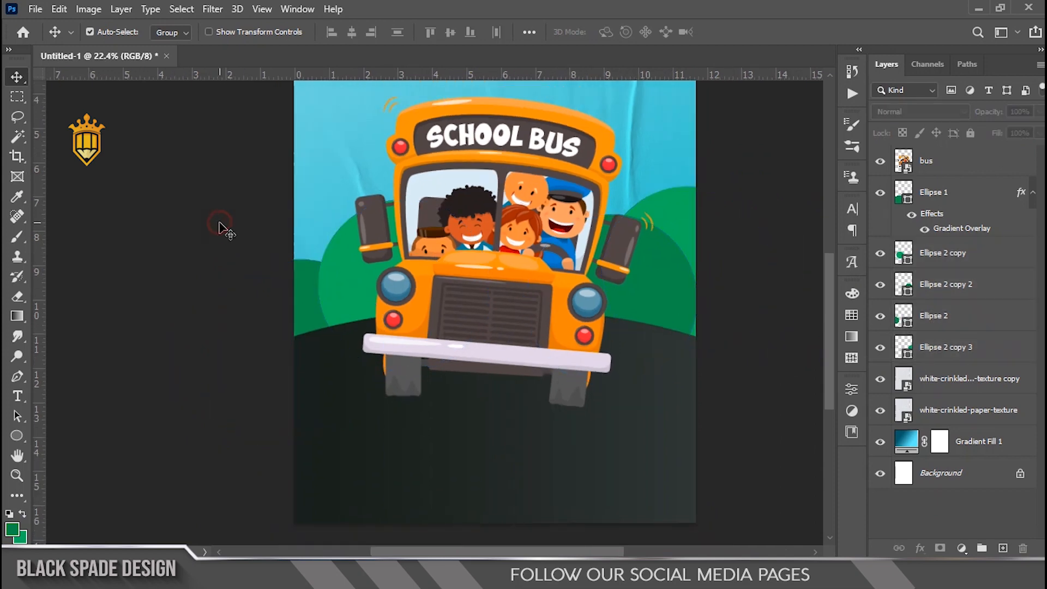
Shift the darker green circle on the right slightly left to expose more of the lighter circle behind it.
{"action": "key", "text": "ctrl+minus"}
{"action": "scroll", "coordinate": [420, 327], "scroll_direction": "down", "scroll_amount": 2}
{"action": "scroll", "coordinate": [511, 345], "scroll_direction": "up", "scroll_amount": 3}
{"action": "right_click", "coordinate": [557, 337]}
{"action": "left_click", "coordinate": [567, 345]}
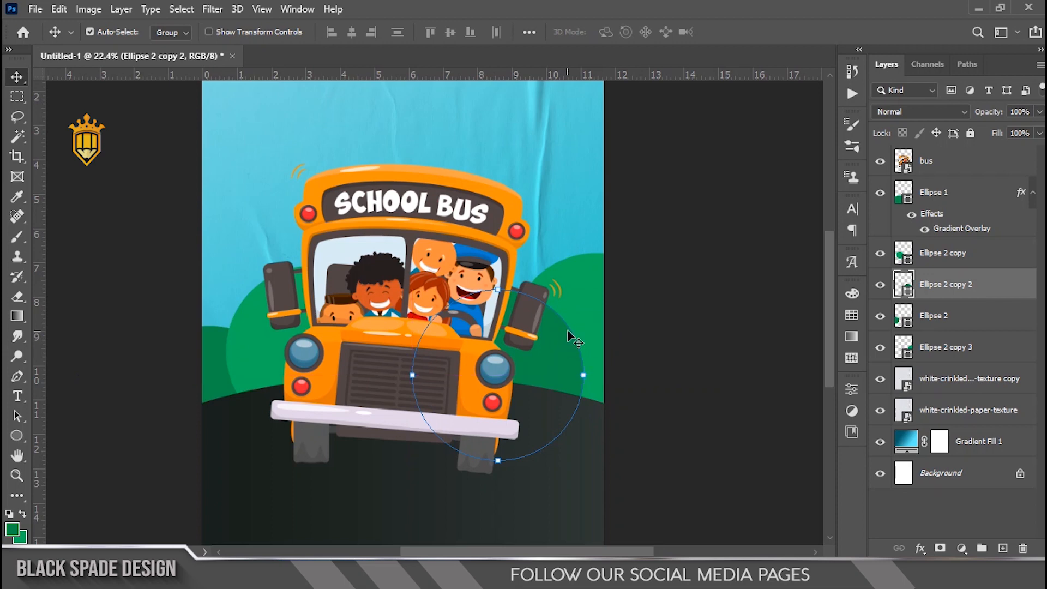
{"action": "scroll", "coordinate": [568, 334], "scroll_direction": "down", "scroll_amount": 1}
{"action": "scroll", "coordinate": [567, 330], "scroll_direction": "down", "scroll_amount": 4}
{"action": "left_click", "coordinate": [676, 351]}
{"action": "scroll", "coordinate": [444, 389], "scroll_direction": "up", "scroll_amount": 5}
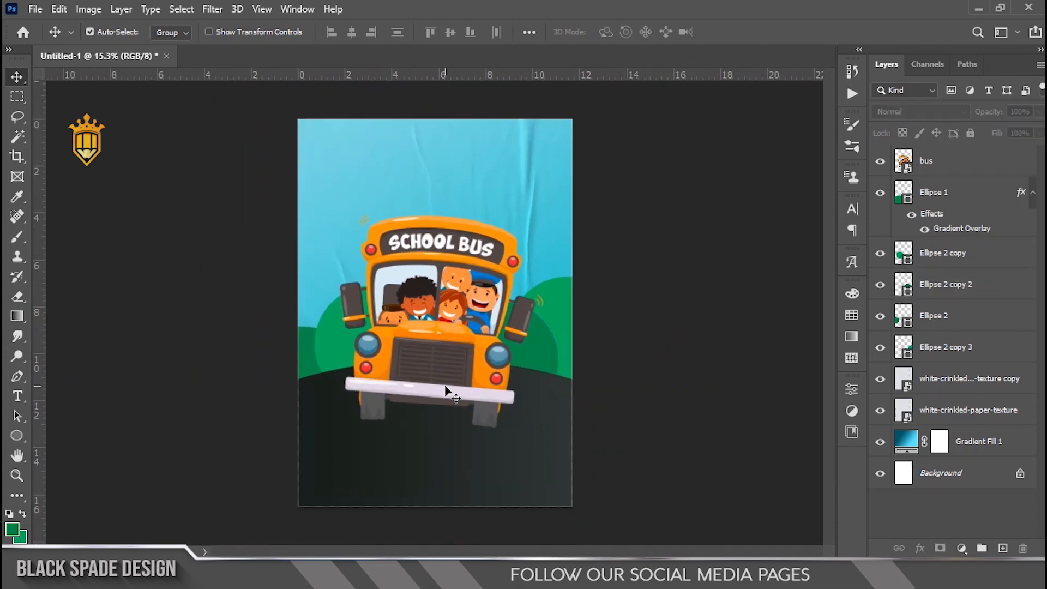
{"action": "key", "text": "space"}
{"action": "left_click_drag", "start_coordinate": [442, 388], "coordinate": [492, 215]}
{"action": "scroll", "coordinate": [492, 215], "scroll_direction": "up", "scroll_amount": 1}
{"action": "left_click", "coordinate": [954, 188]}
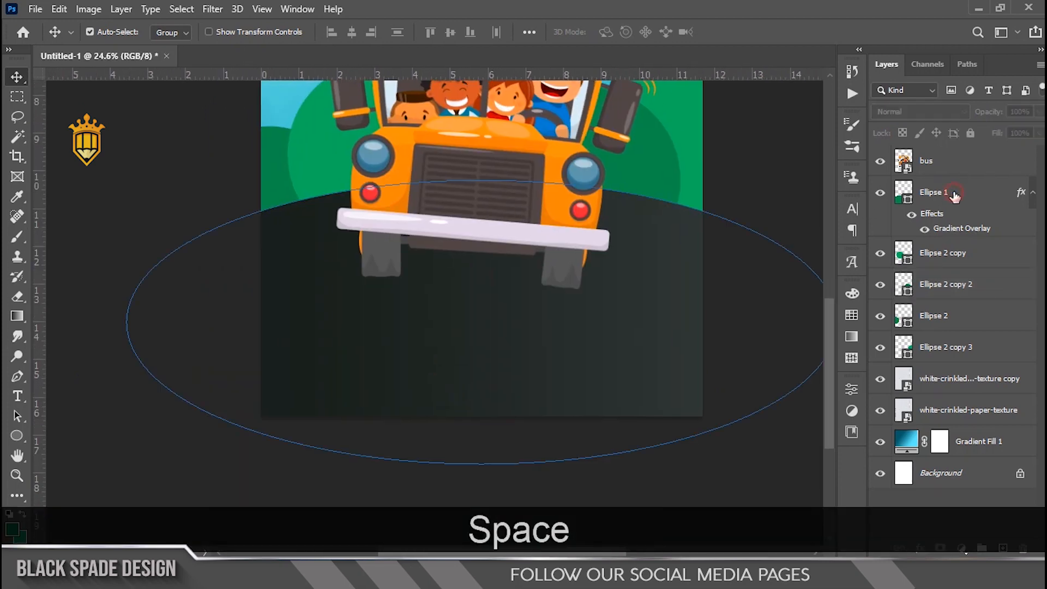
{"action": "left_click", "coordinate": [17, 435]}
{"action": "left_click_drag", "start_coordinate": [362, 301], "coordinate": [427, 320]}
{"action": "scroll", "coordinate": [465, 325], "scroll_direction": "up", "scroll_amount": 1}
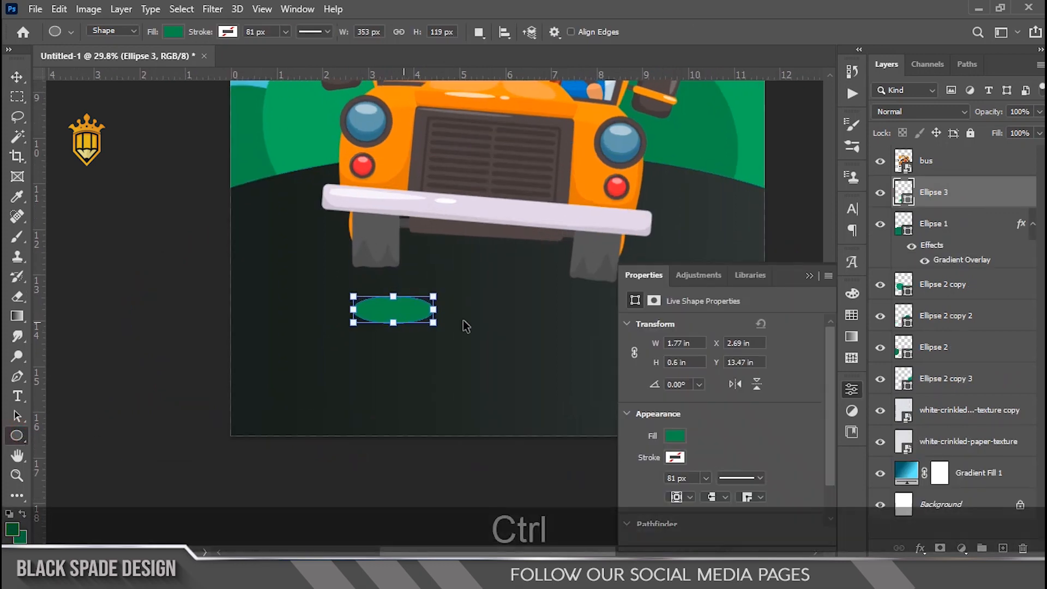
{"action": "key", "text": "ctrl+z"}
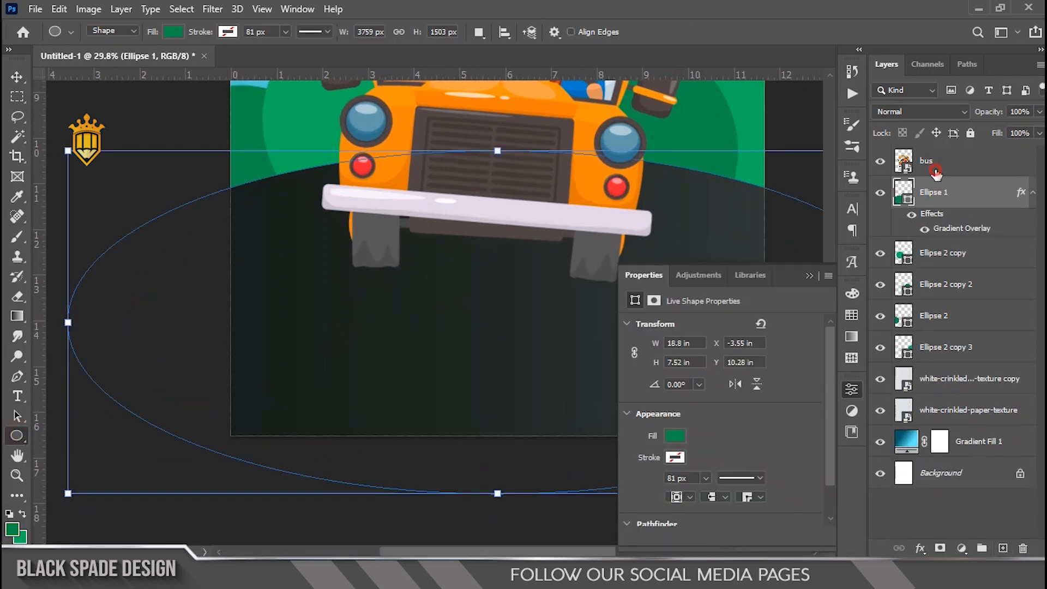
Select the bus layer and set the foreground colour to black, 000000.
{"action": "left_click", "coordinate": [916, 164]}
{"action": "scroll", "coordinate": [341, 281], "scroll_direction": "up", "scroll_amount": 1}
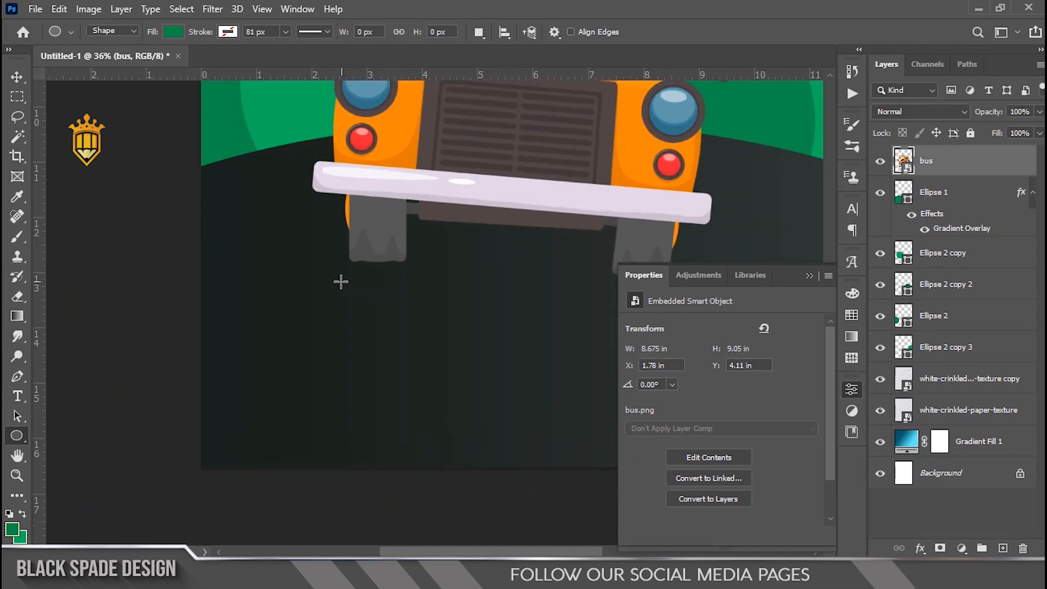
{"action": "left_click", "coordinate": [18, 533]}
{"action": "left_click_drag", "start_coordinate": [594, 474], "coordinate": [502, 534]}
{"action": "left_click", "coordinate": [860, 282]}
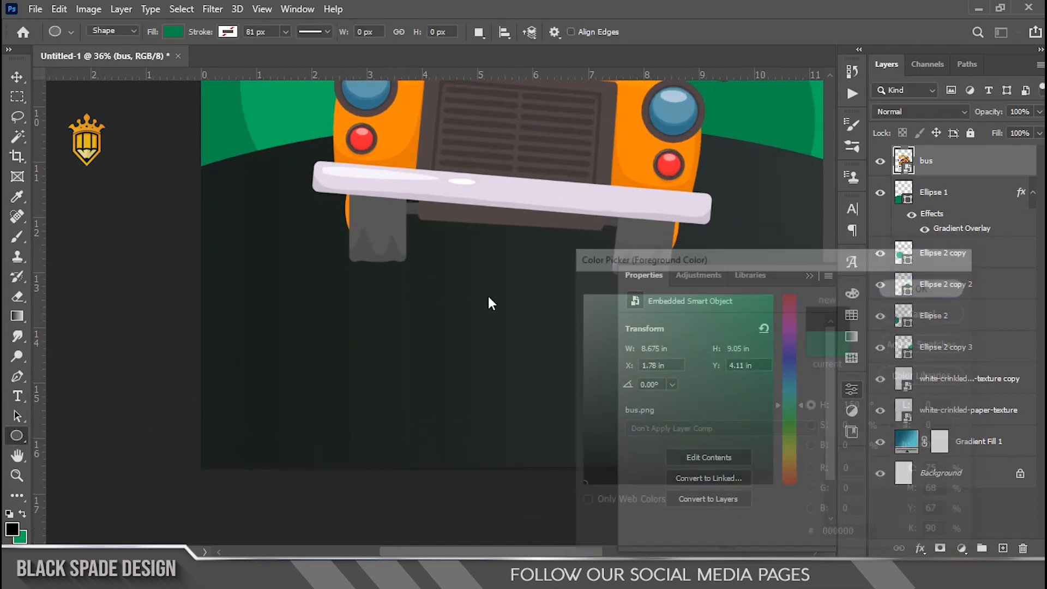
Draw a flat black ellipse of about 310 by 44 px just under the bus's left wheel.
{"action": "scroll", "coordinate": [367, 283], "scroll_direction": "up", "scroll_amount": 2}
{"action": "left_click_drag", "start_coordinate": [307, 268], "coordinate": [432, 284]}
{"action": "scroll", "coordinate": [409, 284], "scroll_direction": "down", "scroll_amount": 2}
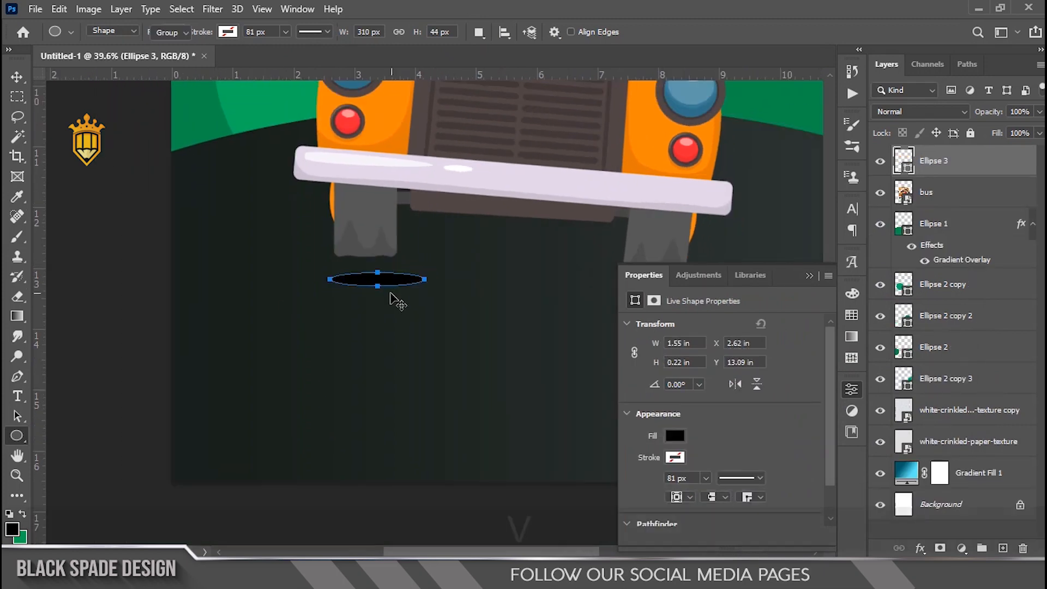
{"action": "key", "text": "v"}
{"action": "left_click", "coordinate": [810, 275]}
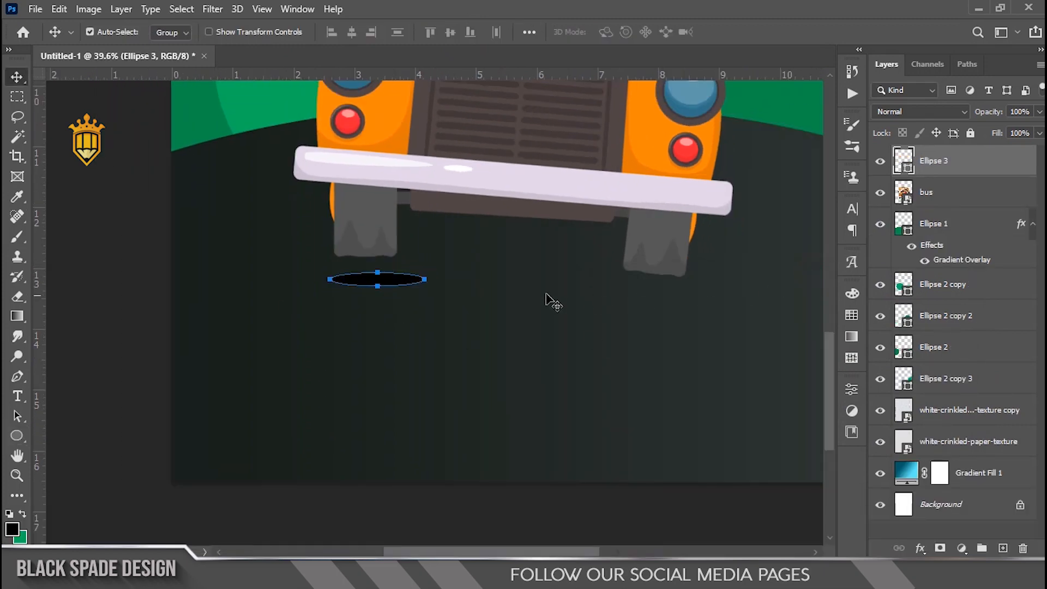
Move the black ellipse under the bus's right wheel and place its layer below the bus layer.
{"action": "scroll", "coordinate": [432, 283], "scroll_direction": "up", "scroll_amount": 2}
{"action": "key", "text": "space"}
{"action": "left_click_drag", "start_coordinate": [467, 310], "coordinate": [432, 313]}
{"action": "left_click_drag", "start_coordinate": [364, 280], "coordinate": [689, 291]}
{"action": "left_click_drag", "start_coordinate": [688, 285], "coordinate": [688, 286]}
{"action": "left_click_drag", "start_coordinate": [926, 164], "coordinate": [935, 209]}
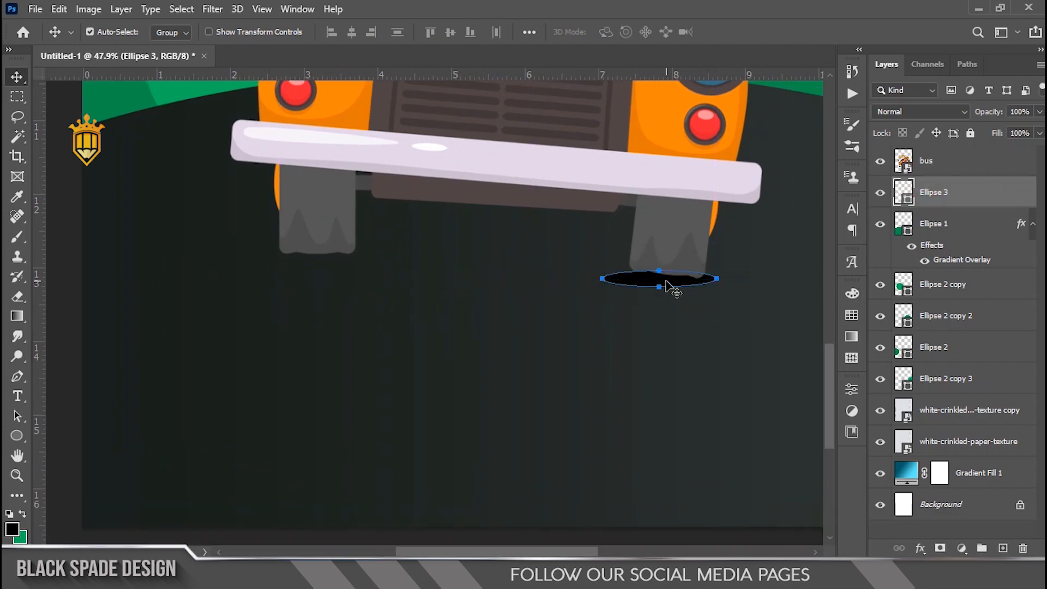
Duplicate the black ellipse under the left wheel and set both wheel shadows to 75% opacity.
{"action": "left_click_drag", "start_coordinate": [674, 286], "coordinate": [332, 282]}
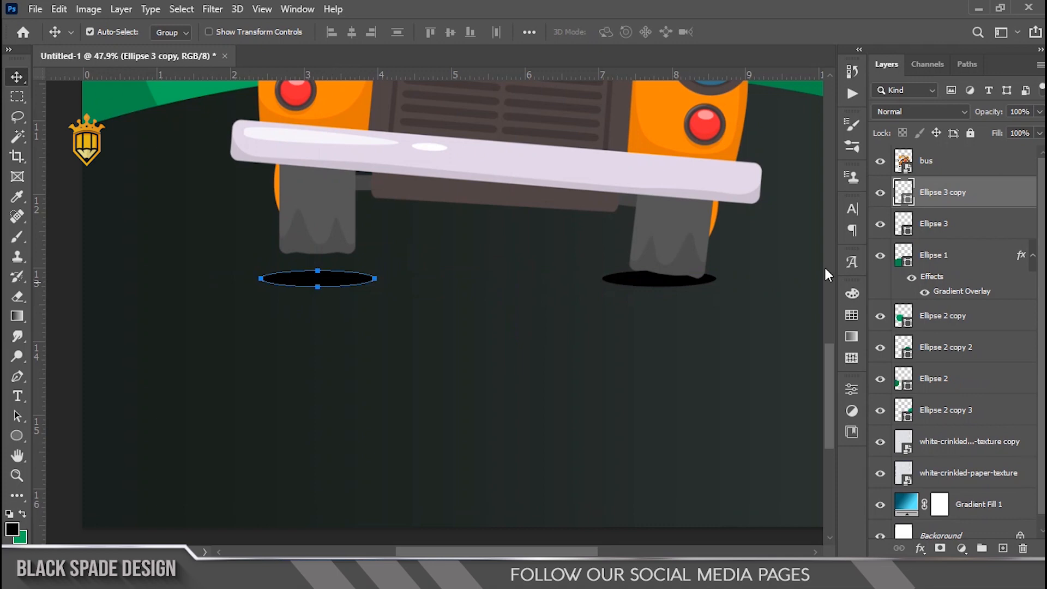
{"action": "left_click", "coordinate": [993, 227], "text": "ctrl"}
{"action": "left_click_drag", "start_coordinate": [969, 117], "coordinate": [968, 118]}
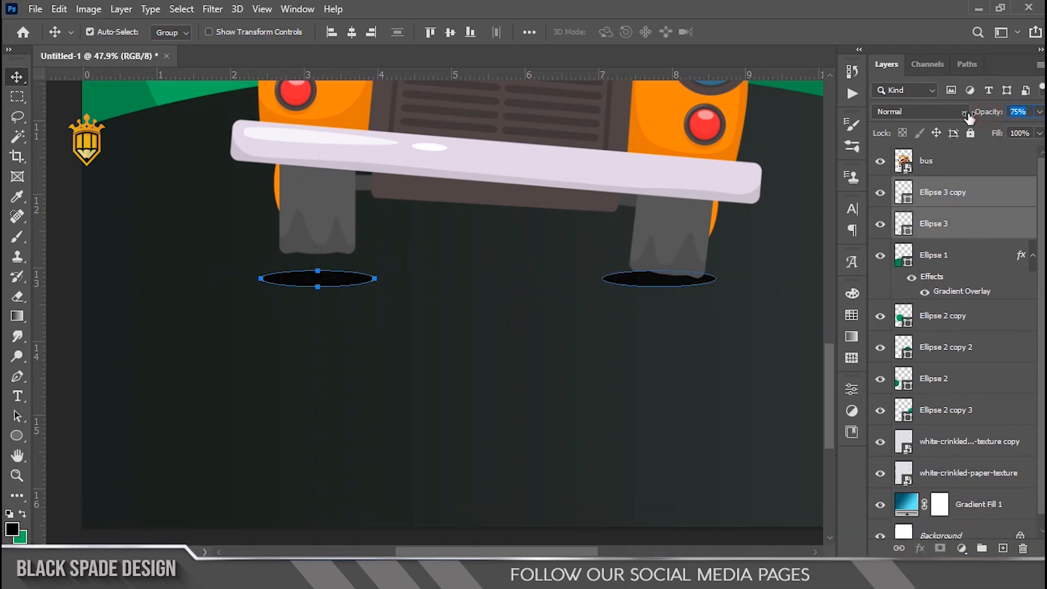
{"action": "left_click", "coordinate": [640, 133]}
{"action": "scroll", "coordinate": [636, 240], "scroll_direction": "down", "scroll_amount": 5}
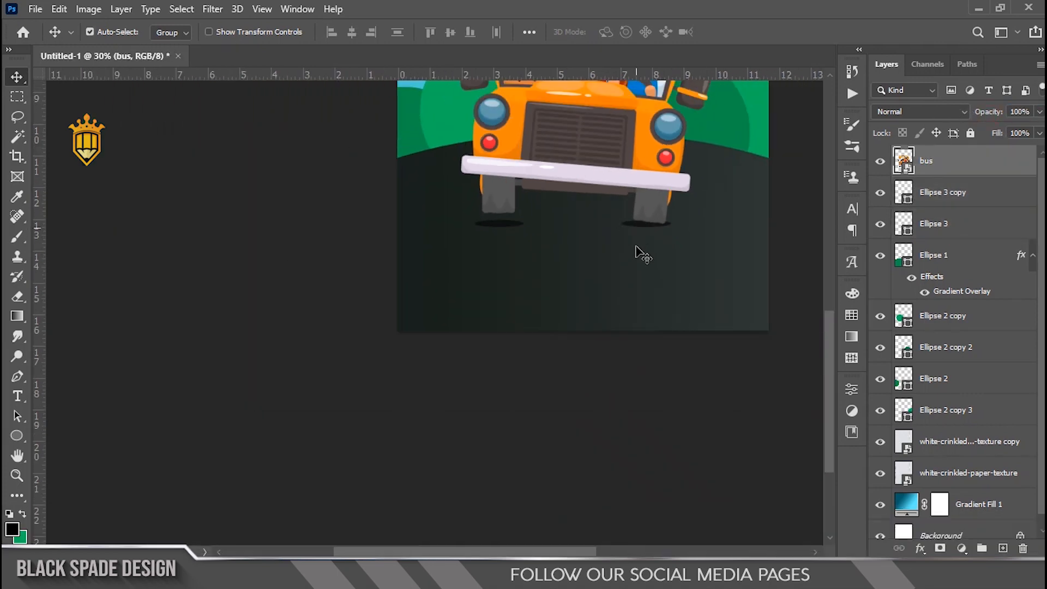
{"action": "scroll", "coordinate": [428, 319], "scroll_direction": "up", "scroll_amount": 5}
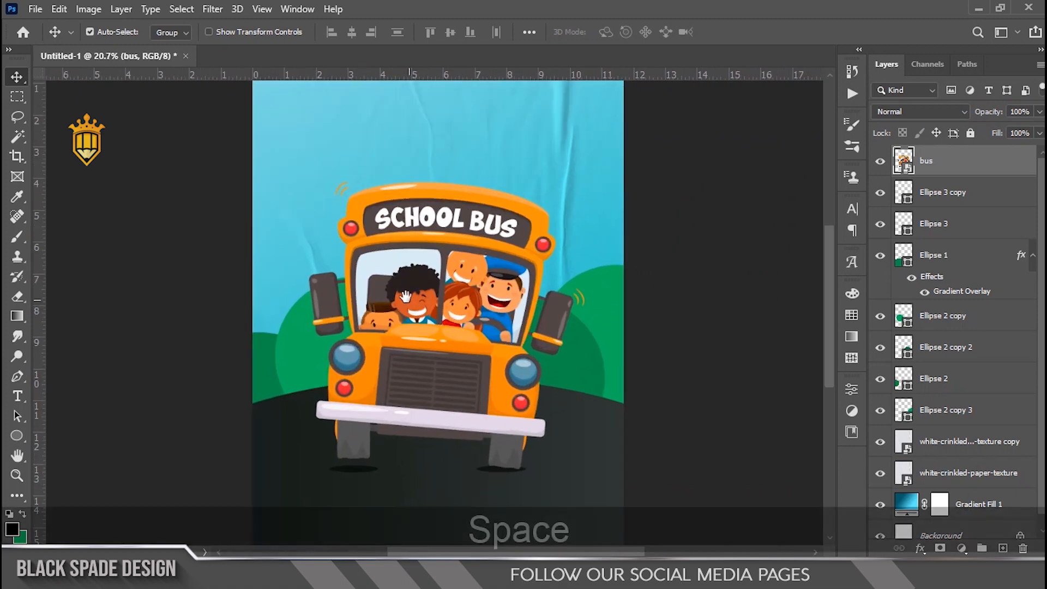
{"action": "key", "text": "space"}
{"action": "left_click_drag", "start_coordinate": [441, 263], "coordinate": [454, 306]}
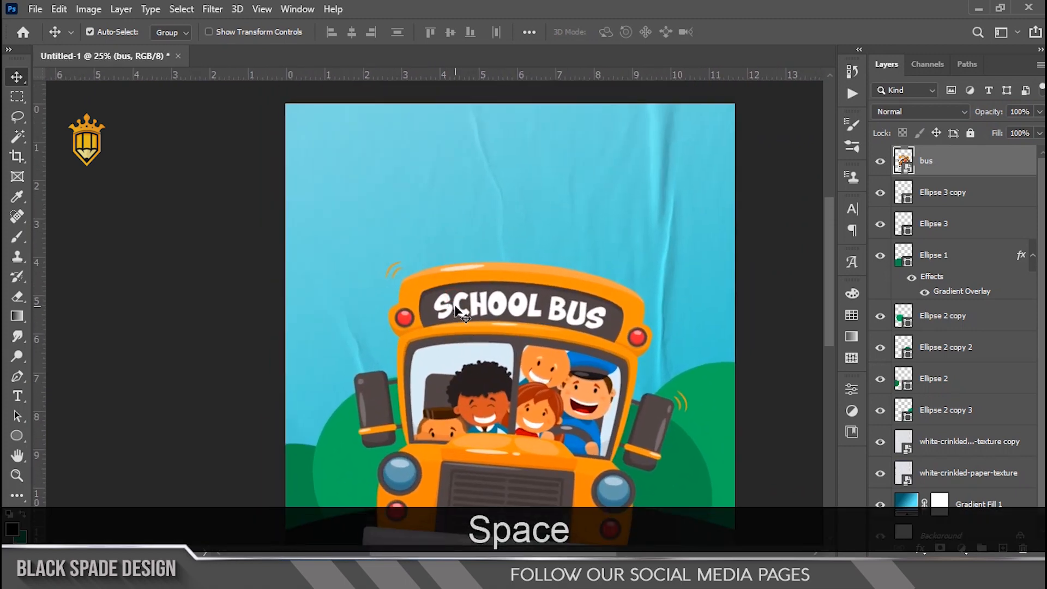
Add the text SCHOOL above the bus in the Super Comic font.
{"action": "key", "text": "t"}
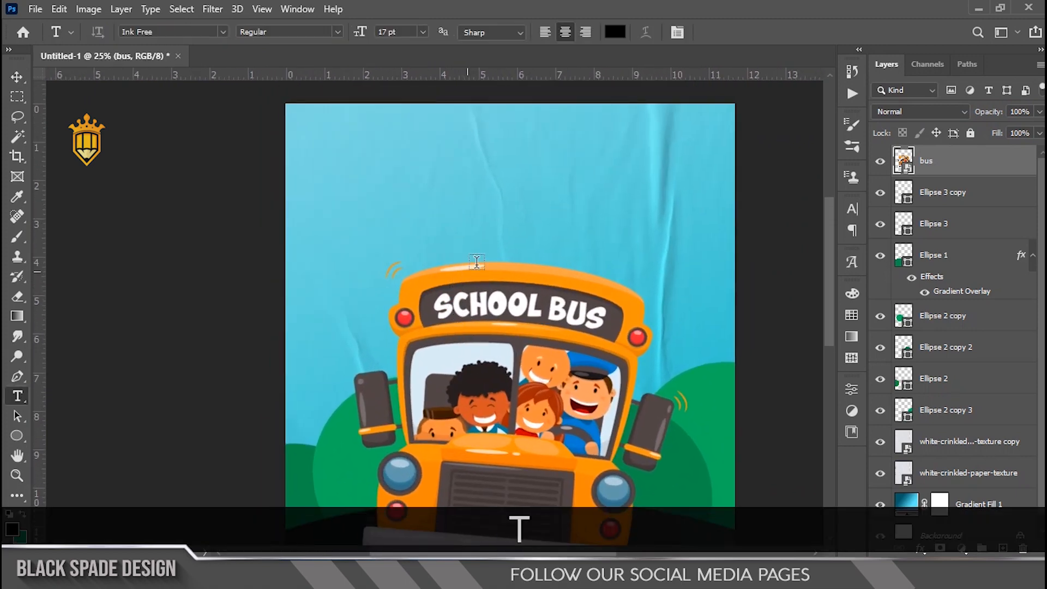
{"action": "left_click", "coordinate": [493, 213]}
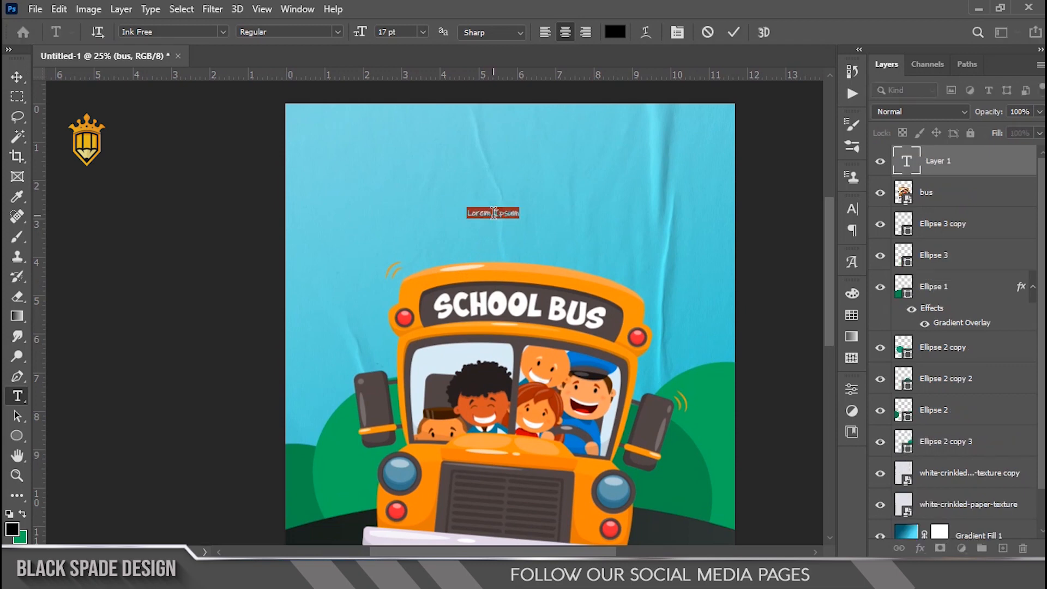
{"action": "left_click", "coordinate": [676, 33]}
{"action": "left_click", "coordinate": [763, 231]}
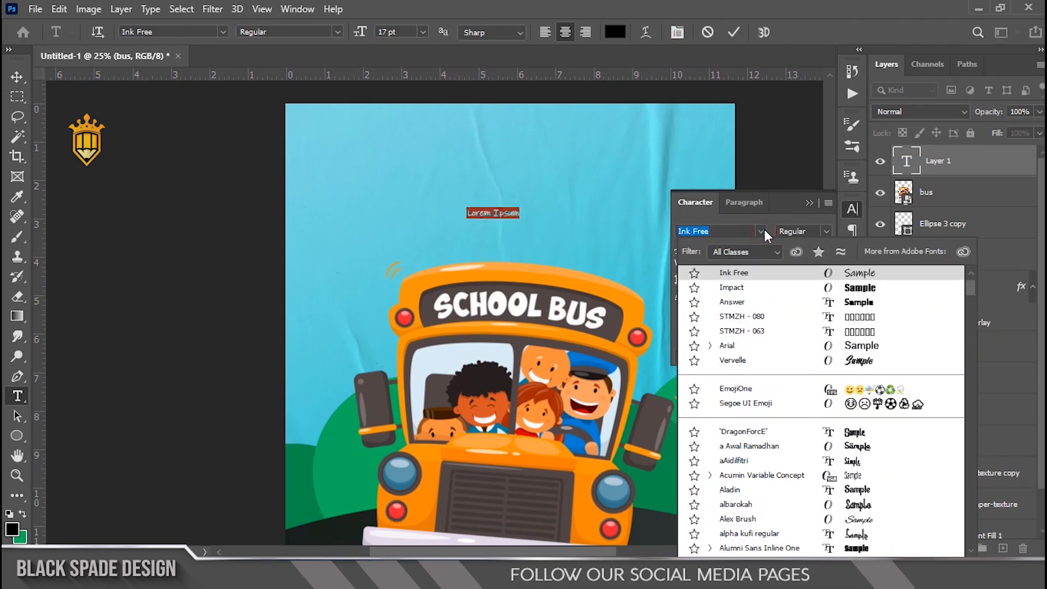
{"action": "scroll", "coordinate": [769, 267], "scroll_direction": "up", "scroll_amount": 2}
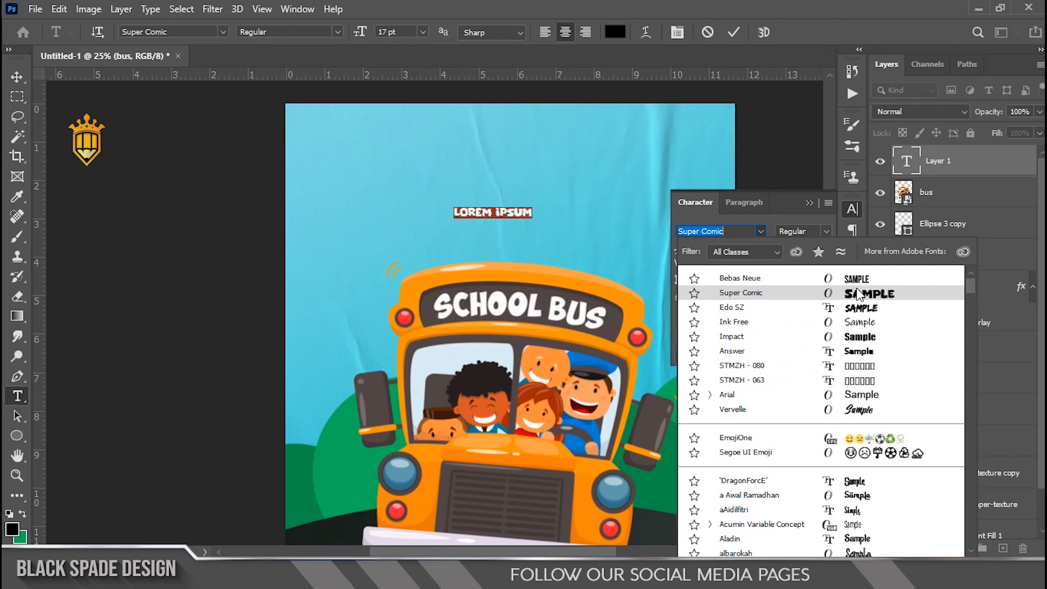
{"action": "left_click", "coordinate": [796, 293]}
{"action": "type", "text": "SCH"}
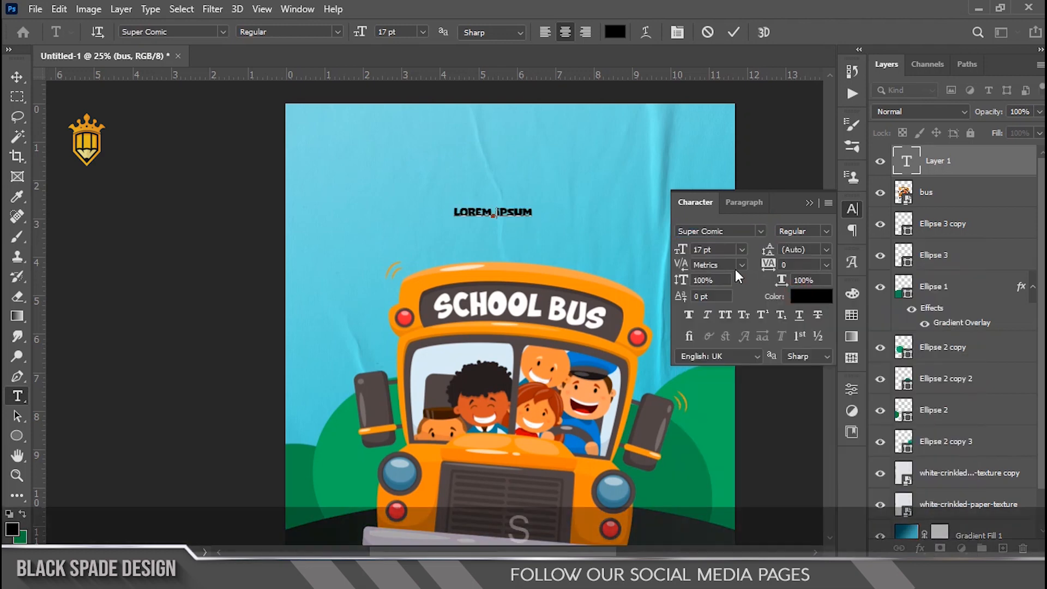
{"action": "type", "text": "OOL"}
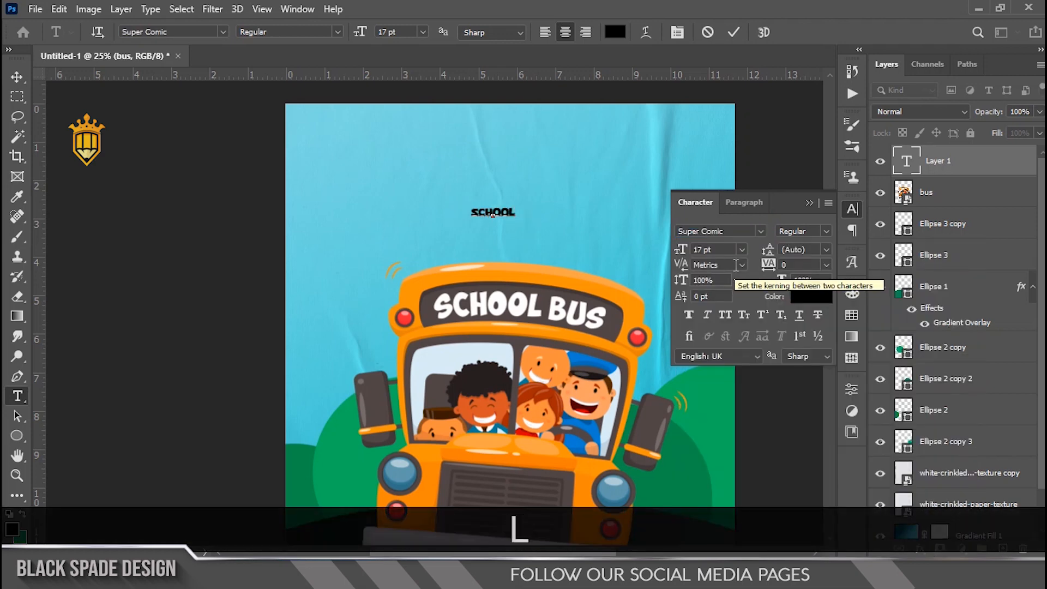
Format the SCHOOL text at 129 pt in white, ffffff, with a vertical scale of 130%.
{"action": "key", "text": "ctrl+a"}
{"action": "left_click_drag", "start_coordinate": [673, 248], "coordinate": [769, 273]}
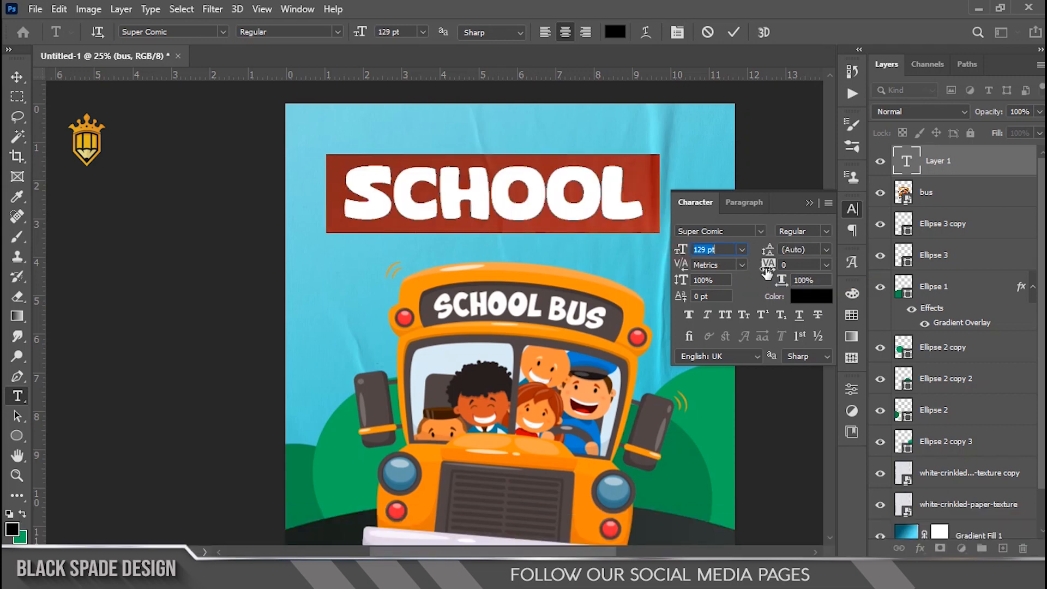
{"action": "left_click", "coordinate": [809, 296]}
{"action": "left_click", "coordinate": [663, 332]}
{"action": "left_click_drag", "start_coordinate": [415, 238], "coordinate": [394, 237]}
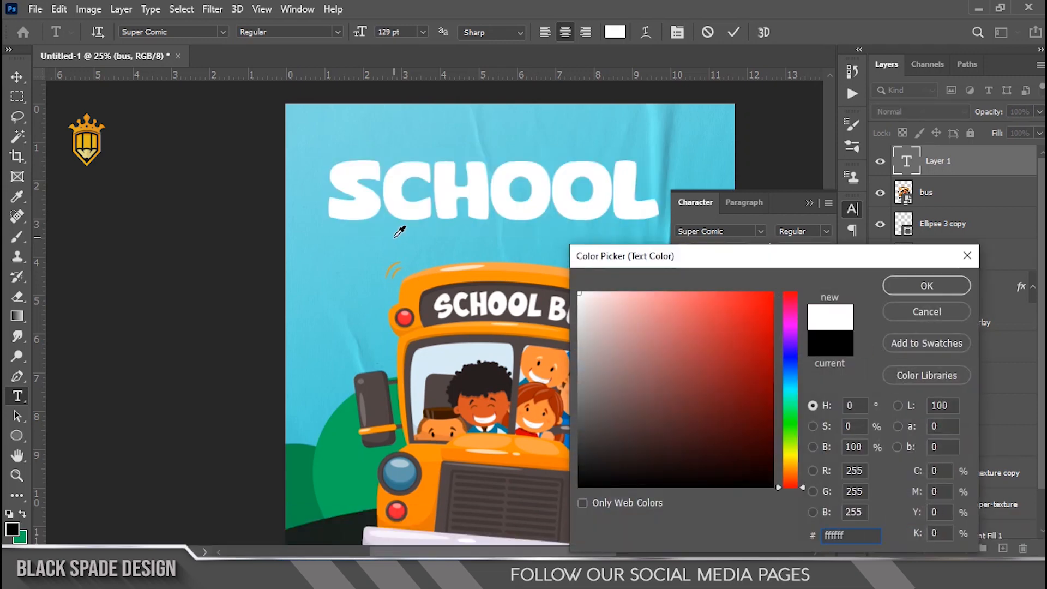
{"action": "left_click", "coordinate": [926, 285]}
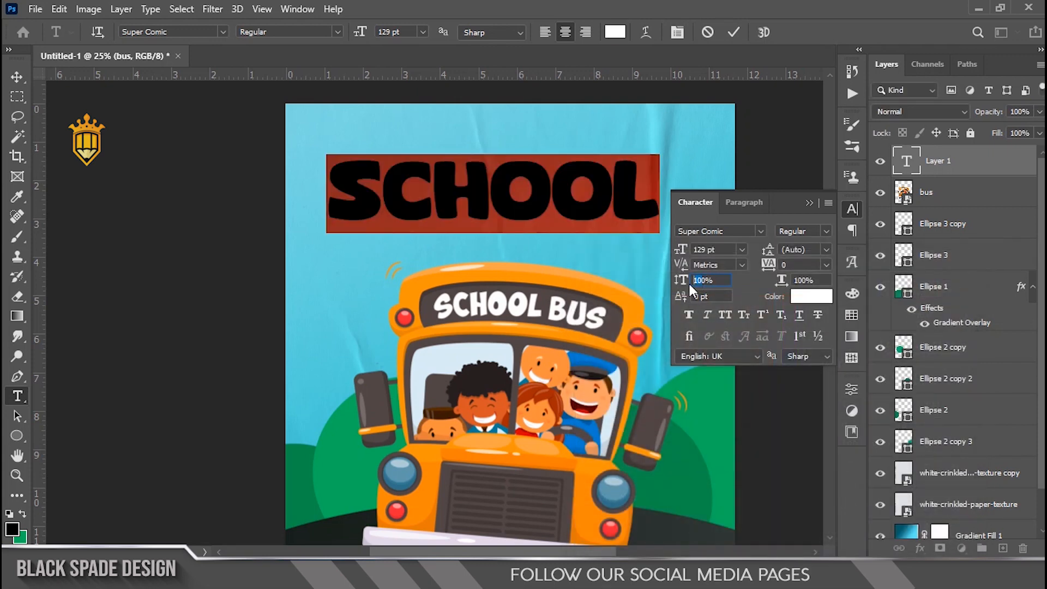
{"action": "type", "text": "130"}
{"action": "key", "text": "Return"}
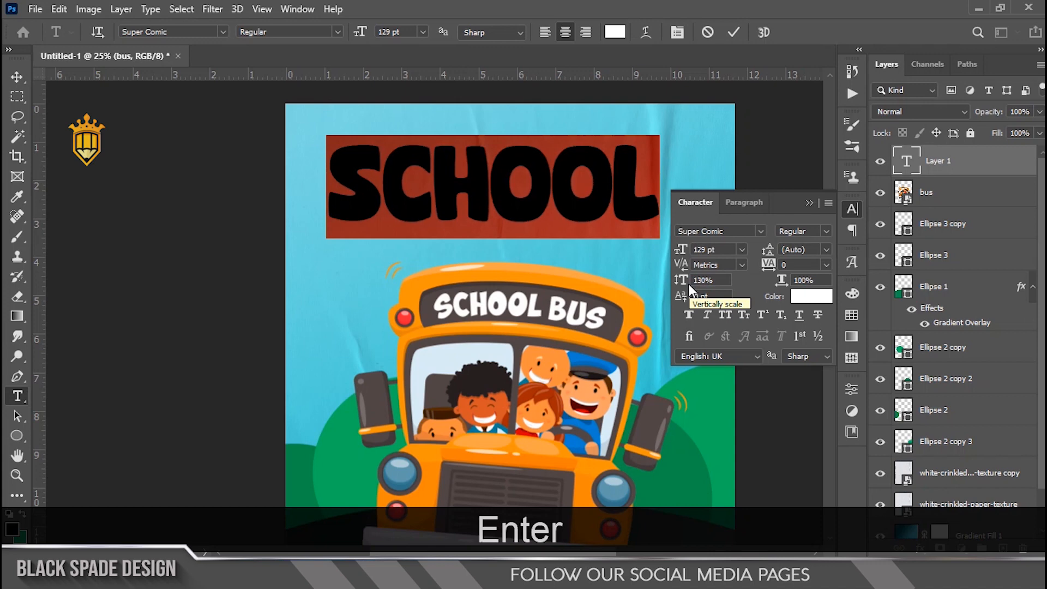
{"action": "left_click", "coordinate": [734, 32]}
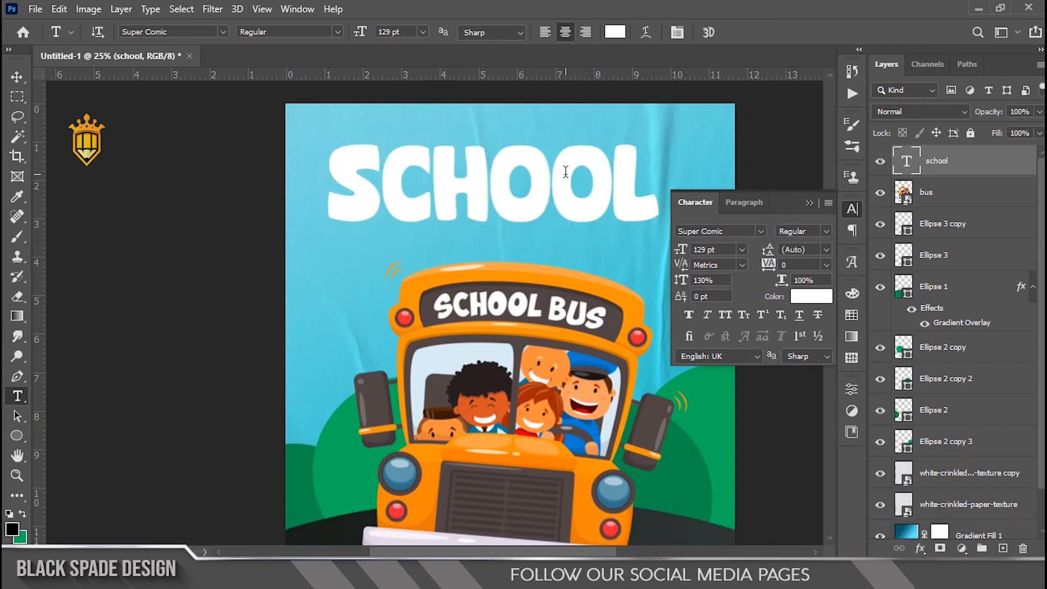
Move the SCHOOL text down to the bus's roof and place its layer below the bus layer.
{"action": "scroll", "coordinate": [565, 173], "scroll_direction": "up", "scroll_amount": 1}
{"action": "key", "text": "v"}
{"action": "left_click_drag", "start_coordinate": [561, 187], "coordinate": [592, 237]}
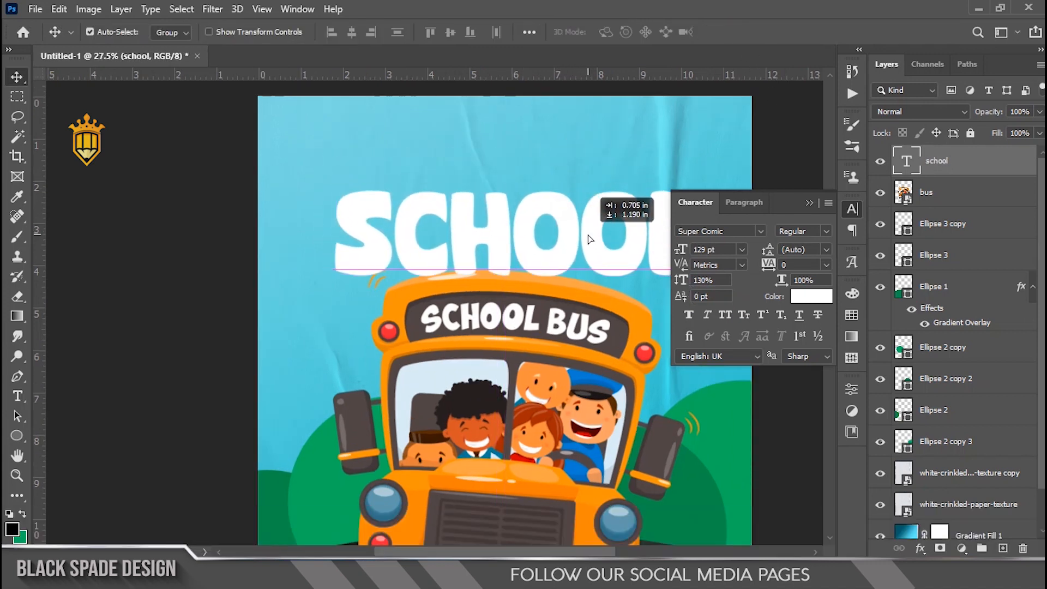
{"action": "left_click", "coordinate": [809, 203]}
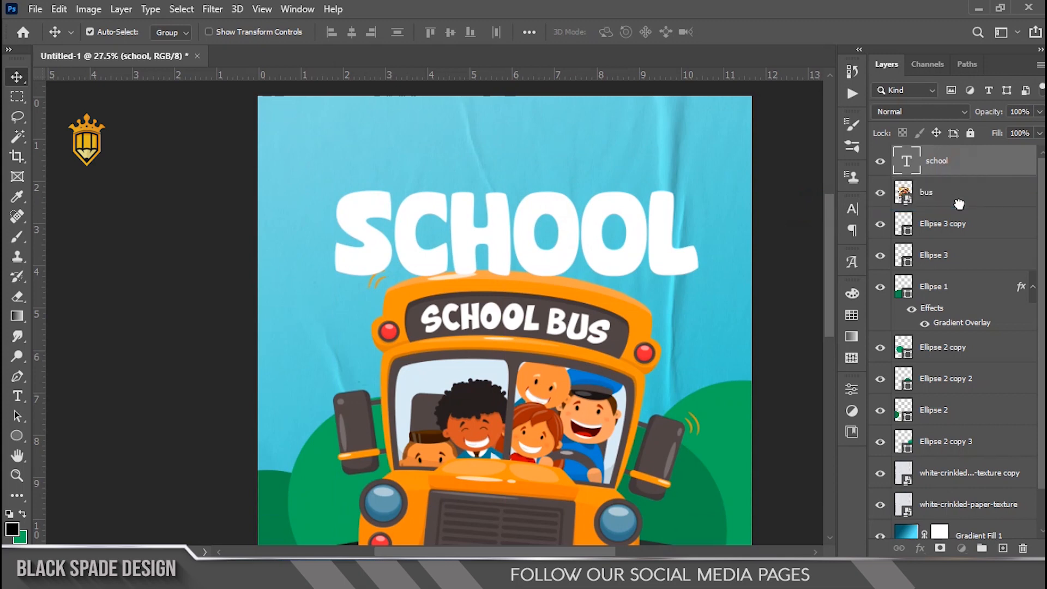
{"action": "left_click_drag", "start_coordinate": [958, 204], "coordinate": [954, 207]}
Give the SCHOOL text a black drop shadow with 30% opacity, 90° angle, 9 px distance, 7% spread and 0 px size.
{"action": "scroll", "coordinate": [561, 257], "scroll_direction": "up", "scroll_amount": 2}
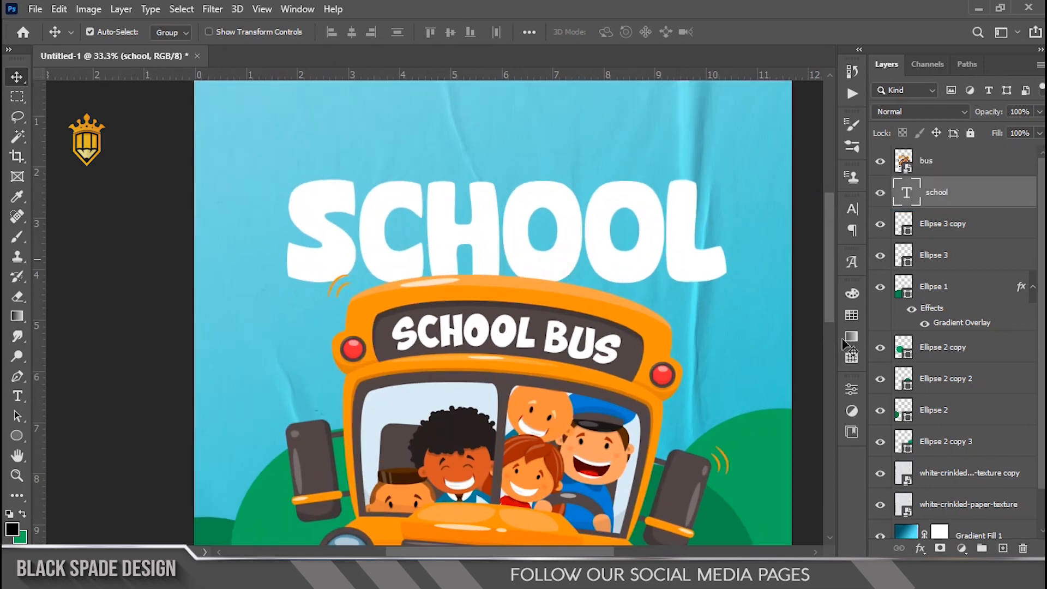
{"action": "left_click", "coordinate": [931, 550]}
{"action": "left_click", "coordinate": [927, 541]}
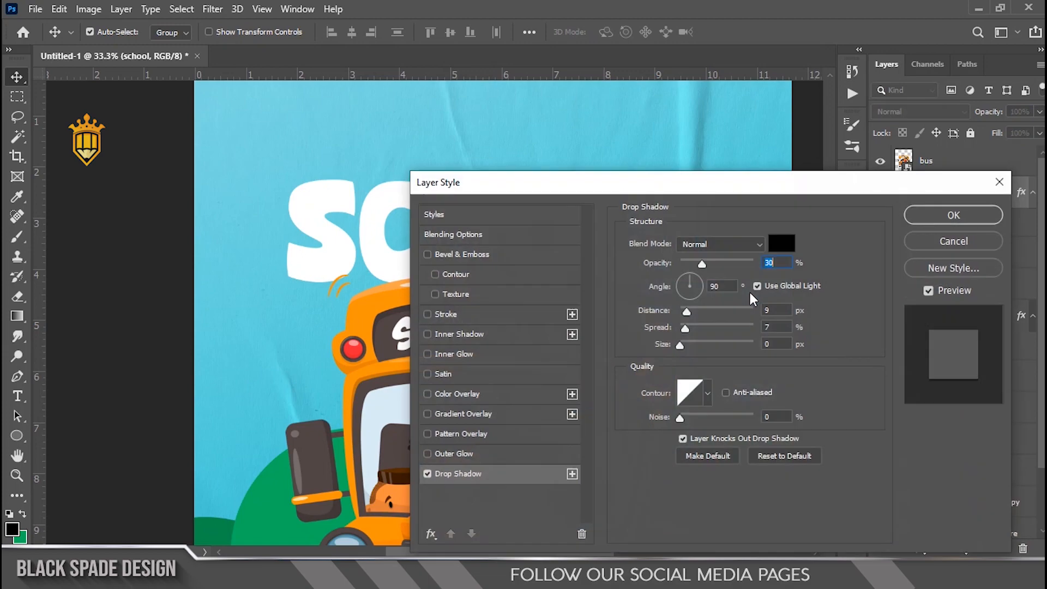
{"action": "left_click_drag", "start_coordinate": [581, 189], "coordinate": [613, 237]}
{"action": "left_click", "coordinate": [981, 265]}
Duplicate the SCHOOL text upward and change the copy to BACK TO at 65 pt.
{"action": "scroll", "coordinate": [583, 263], "scroll_direction": "up", "scroll_amount": 2}
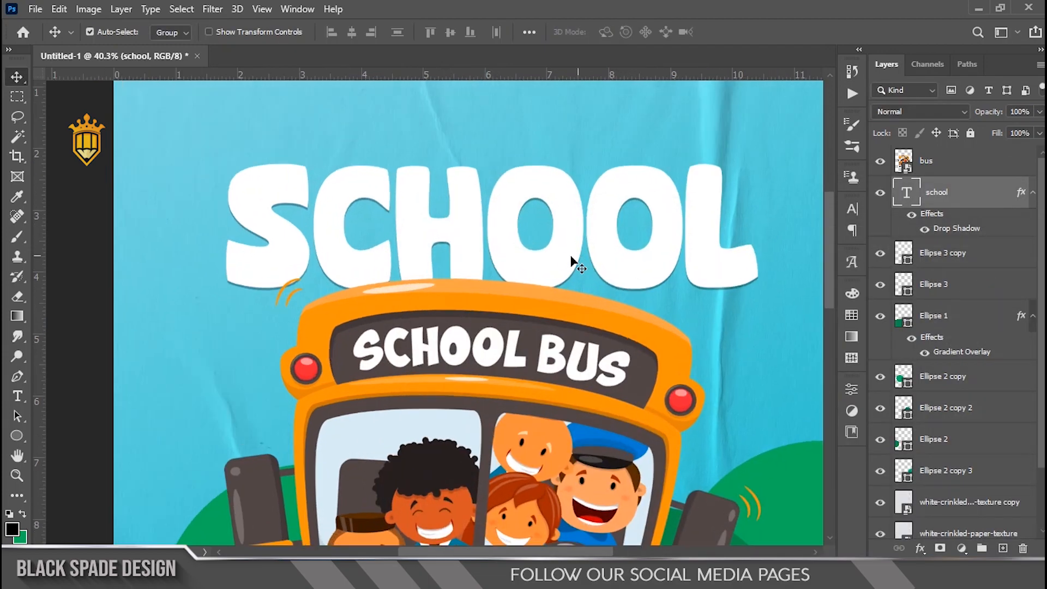
{"action": "left_click_drag", "start_coordinate": [558, 262], "coordinate": [564, 316]}
{"action": "scroll", "coordinate": [556, 263], "scroll_direction": "down", "scroll_amount": 5}
{"action": "key", "text": "space"}
{"action": "scroll", "coordinate": [563, 316], "scroll_direction": "up", "scroll_amount": 2}
{"action": "scroll", "coordinate": [565, 319], "scroll_direction": "up", "scroll_amount": 2}
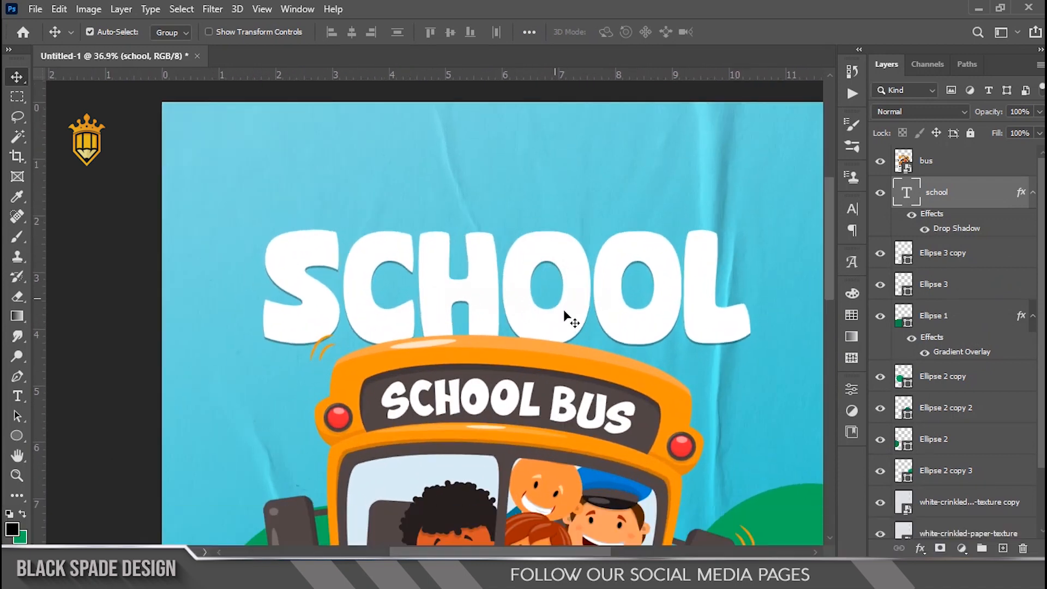
{"action": "left_click_drag", "start_coordinate": [566, 320], "coordinate": [558, 232]}
{"action": "key", "text": "t"}
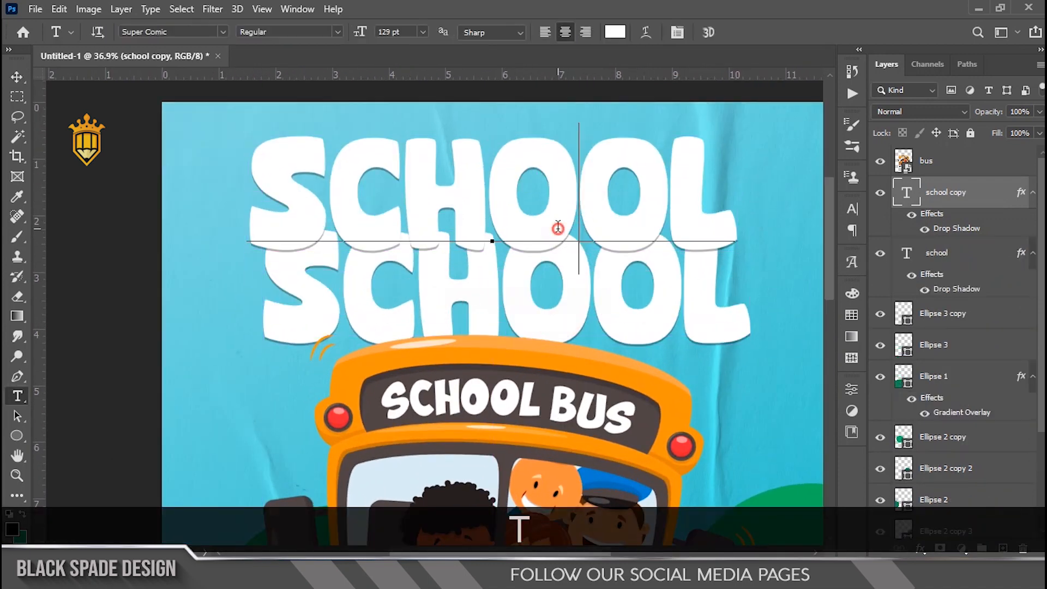
{"action": "left_click", "coordinate": [560, 233]}
{"action": "key", "text": "ctrl+a"}
{"action": "left_click_drag", "start_coordinate": [361, 32], "coordinate": [316, 31]}
{"action": "type", "text": "B"}
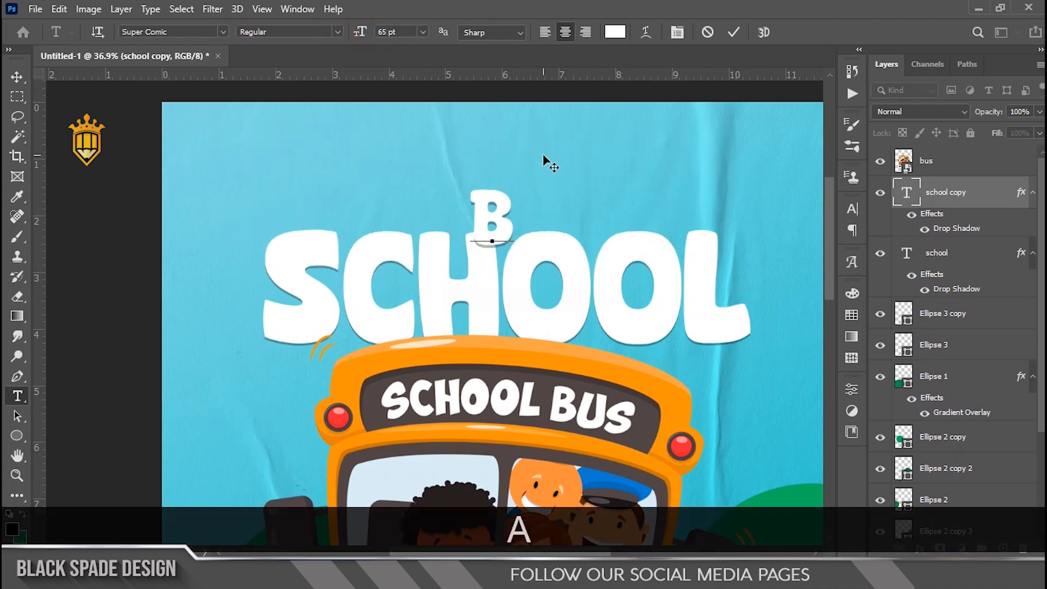
{"action": "type", "text": "ACK TO"}
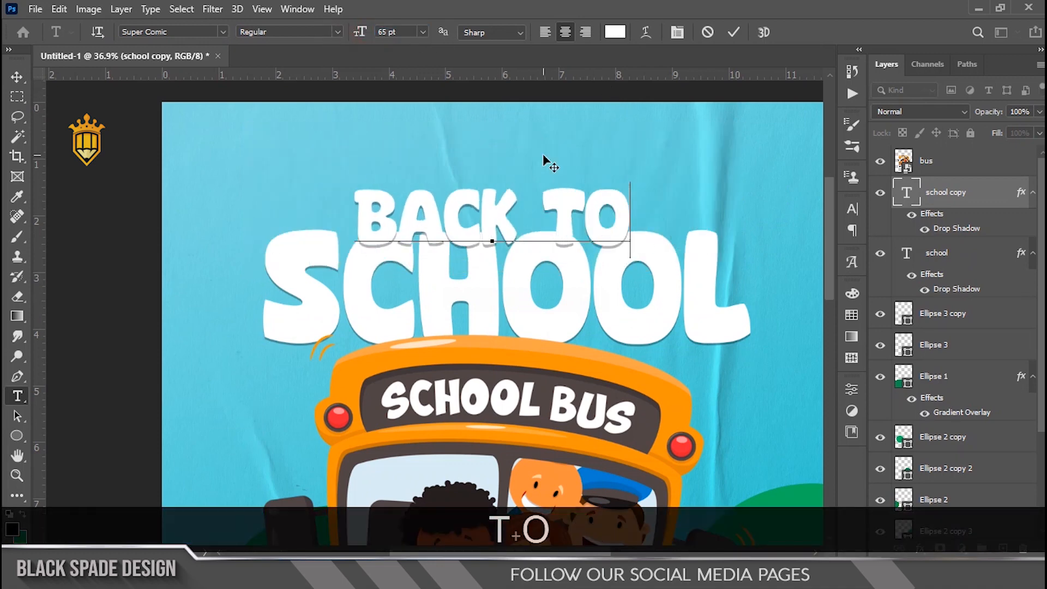
Set the BACK TO text's vertical scale to 100% and its font size to 50 pt.
{"action": "key", "text": "ctrl"}
{"action": "key", "text": "ctrl+a"}
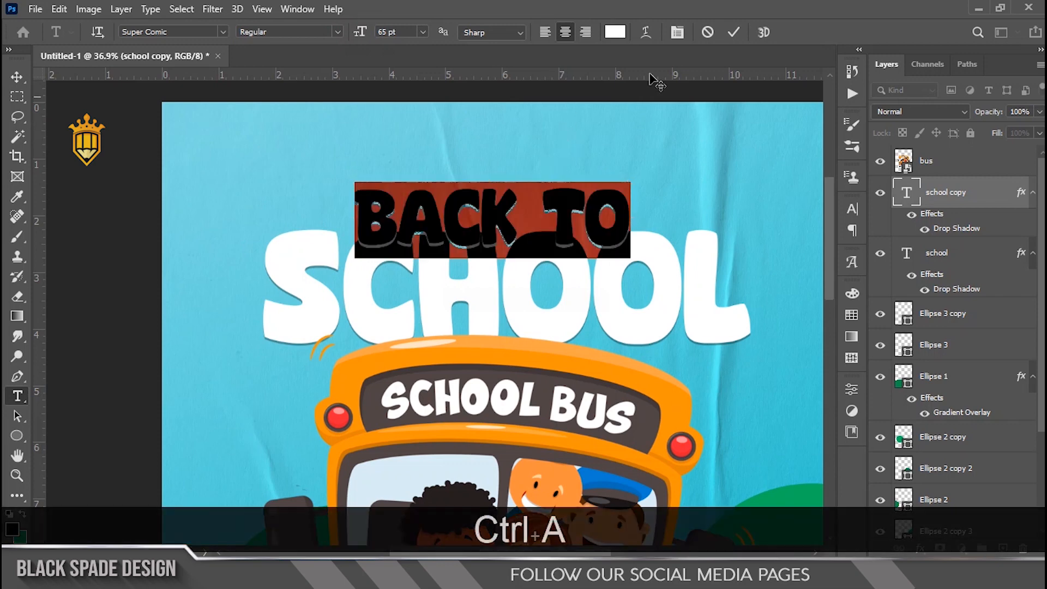
{"action": "left_click", "coordinate": [676, 31]}
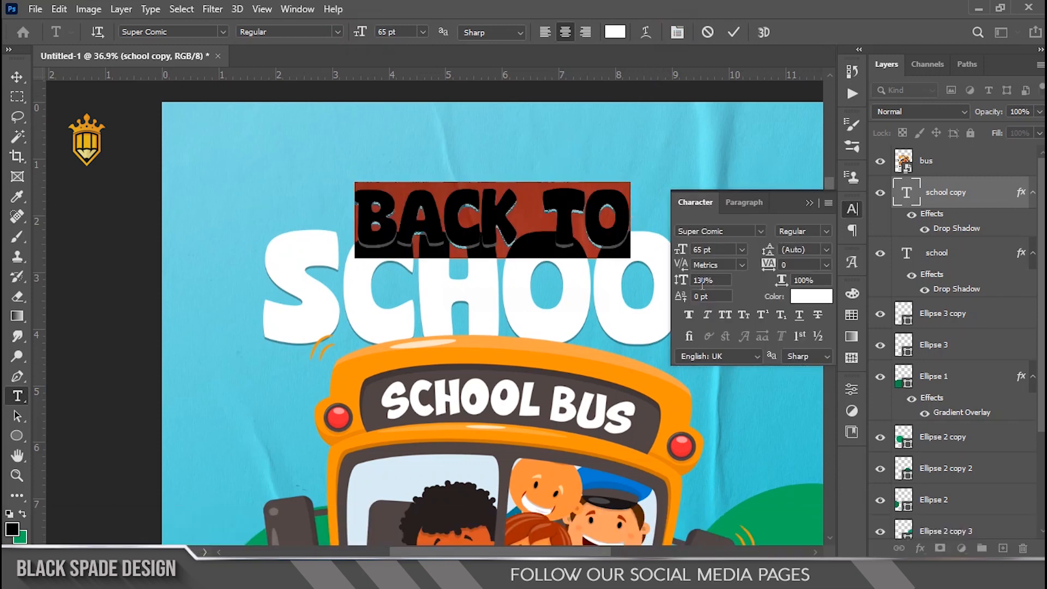
{"action": "type", "text": "100"}
{"action": "key", "text": "Return"}
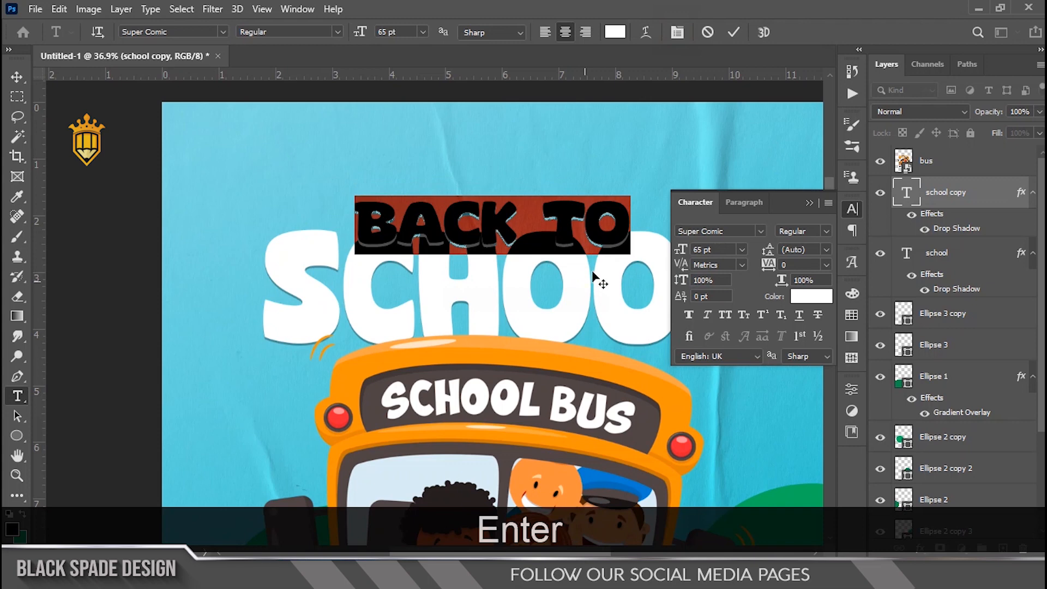
{"action": "left_click_drag", "start_coordinate": [678, 252], "coordinate": [670, 250]}
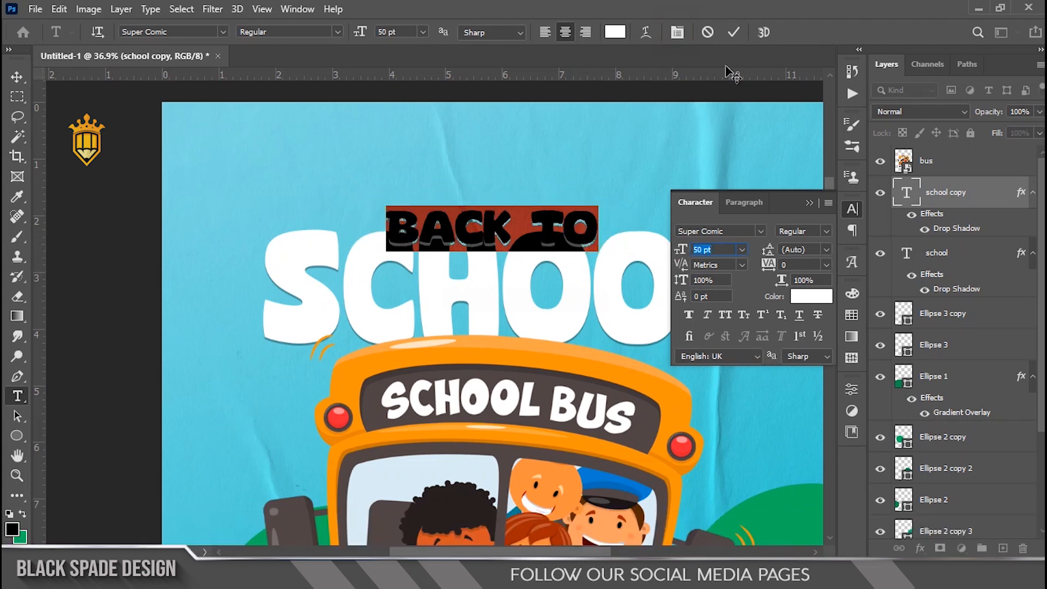
{"action": "left_click", "coordinate": [733, 32]}
Move the BACK TO text up about 0.45 in so it sits just above SCHOOL.
{"action": "scroll", "coordinate": [530, 210], "scroll_direction": "up", "scroll_amount": 3}
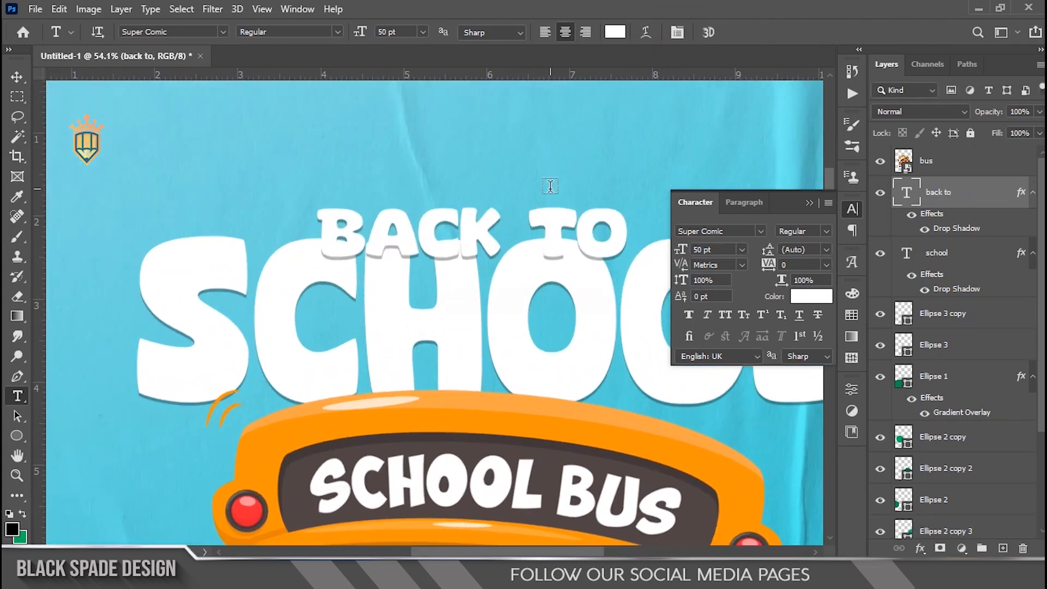
{"action": "key", "text": "v"}
{"action": "left_click_drag", "start_coordinate": [474, 227], "coordinate": [478, 195]}
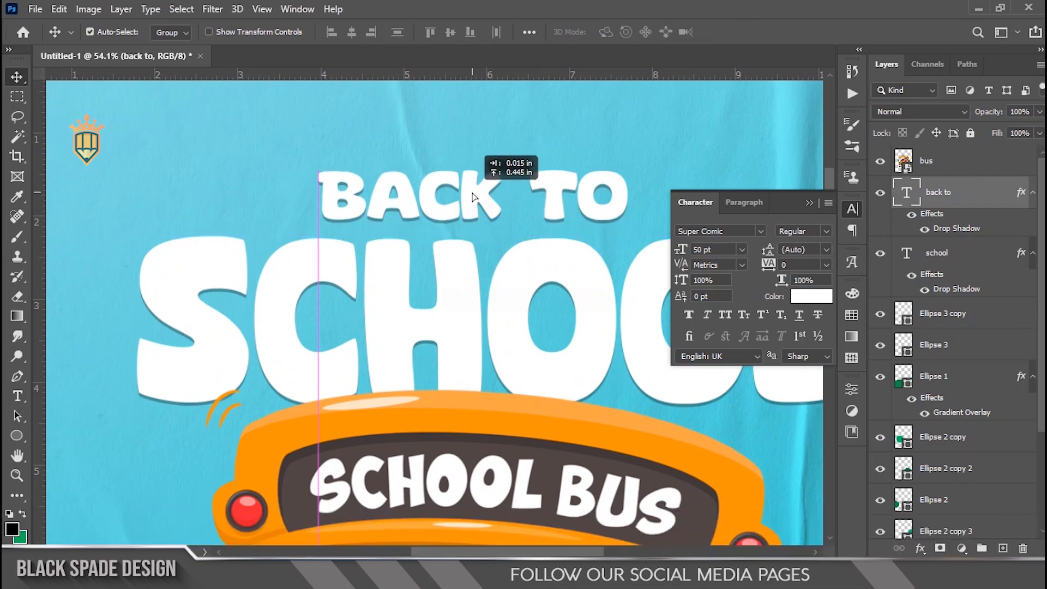
Draw a black circle of about 475 px behind the bus's upper-left corner, on a layer below the bus.
{"action": "scroll", "coordinate": [472, 203], "scroll_direction": "down", "scroll_amount": 3}
{"action": "scroll", "coordinate": [473, 206], "scroll_direction": "down", "scroll_amount": 3}
{"action": "key", "text": "space"}
{"action": "scroll", "coordinate": [510, 211], "scroll_direction": "up", "scroll_amount": 1}
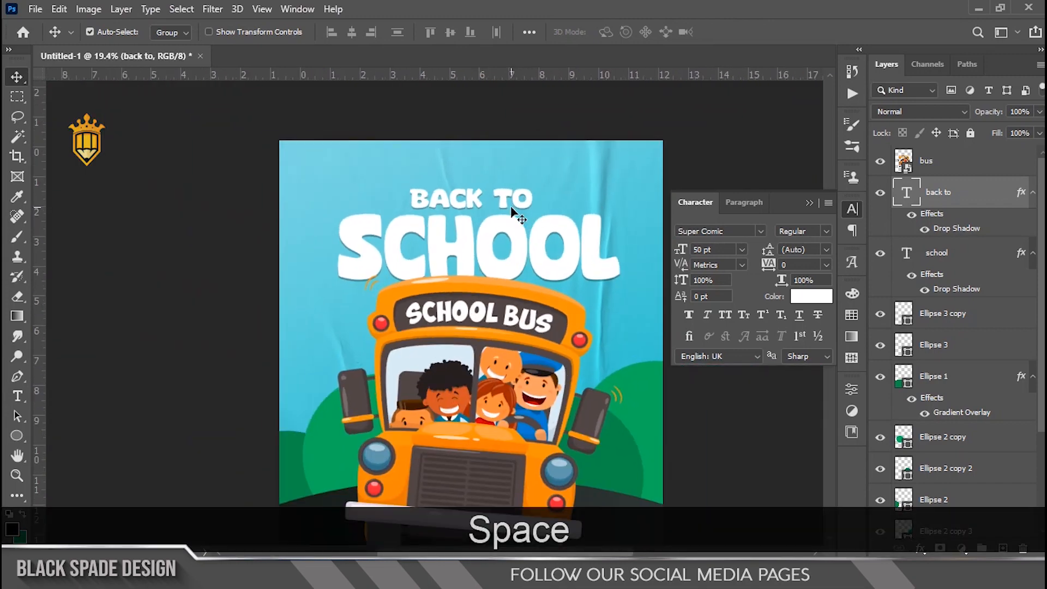
{"action": "scroll", "coordinate": [485, 319], "scroll_direction": "up", "scroll_amount": 1}
{"action": "key", "text": "space"}
{"action": "left_click_drag", "start_coordinate": [485, 322], "coordinate": [478, 176]}
{"action": "scroll", "coordinate": [478, 175], "scroll_direction": "up", "scroll_amount": 2}
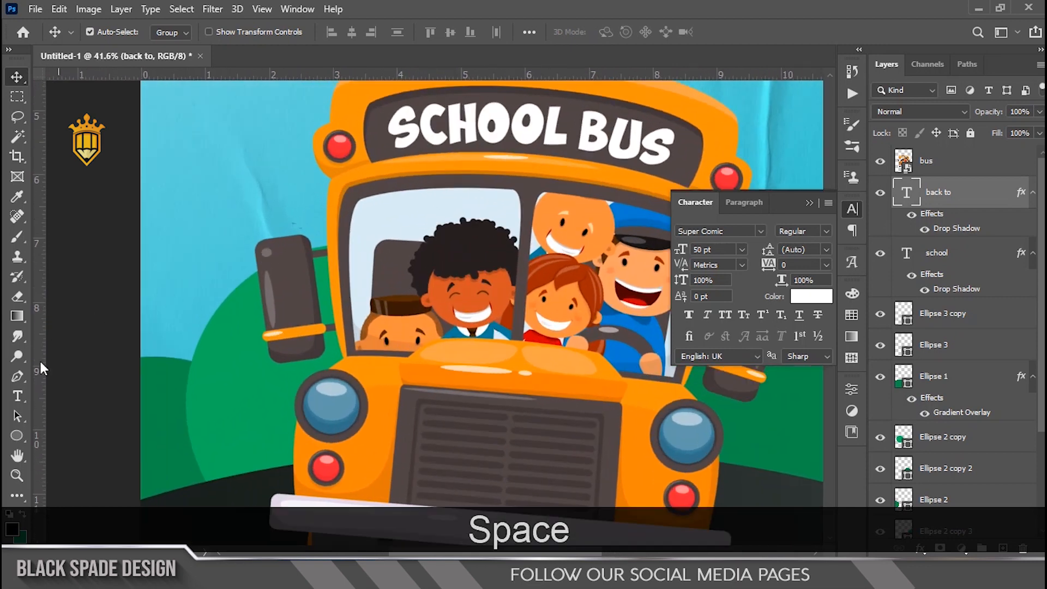
{"action": "left_click", "coordinate": [17, 435]}
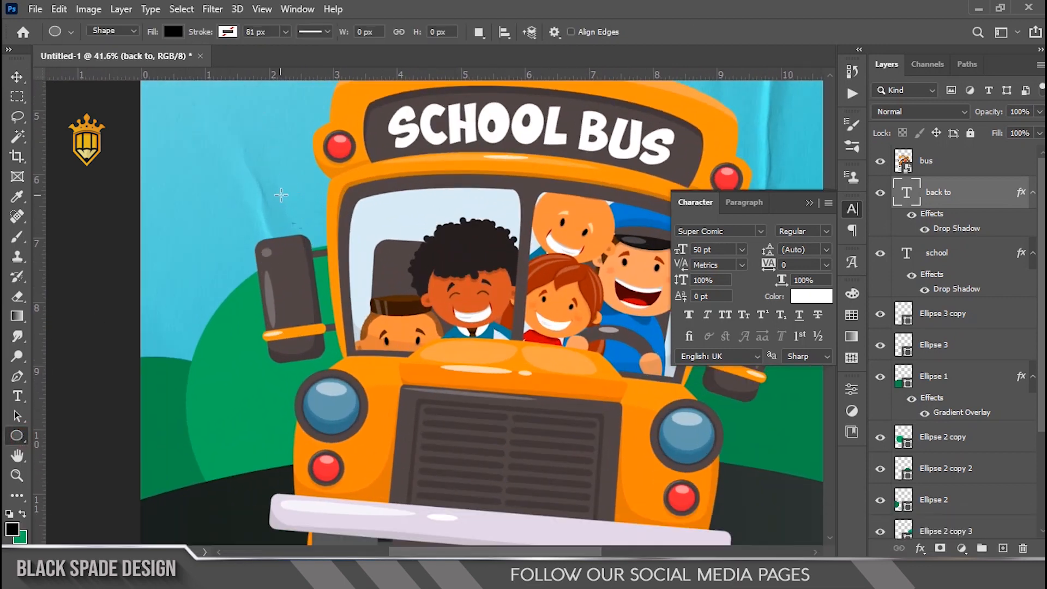
{"action": "left_click_drag", "start_coordinate": [241, 129], "coordinate": [392, 280]}
Fill the new circle with the orange ff9208 sampled from the bus body.
{"action": "scroll", "coordinate": [337, 233], "scroll_direction": "up", "scroll_amount": 1}
{"action": "key", "text": "space"}
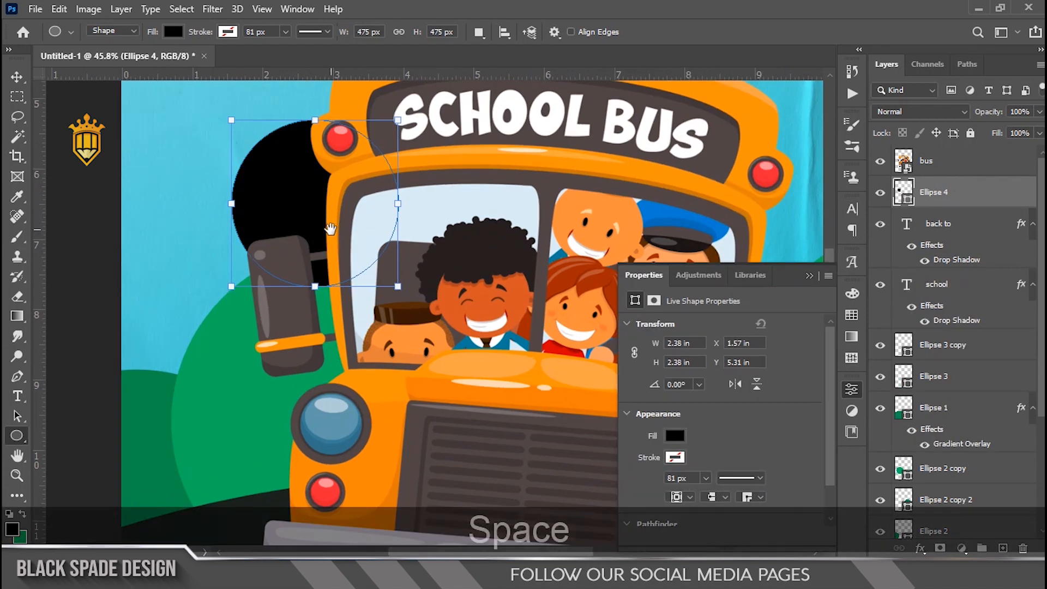
{"action": "left_click_drag", "start_coordinate": [337, 235], "coordinate": [371, 318]}
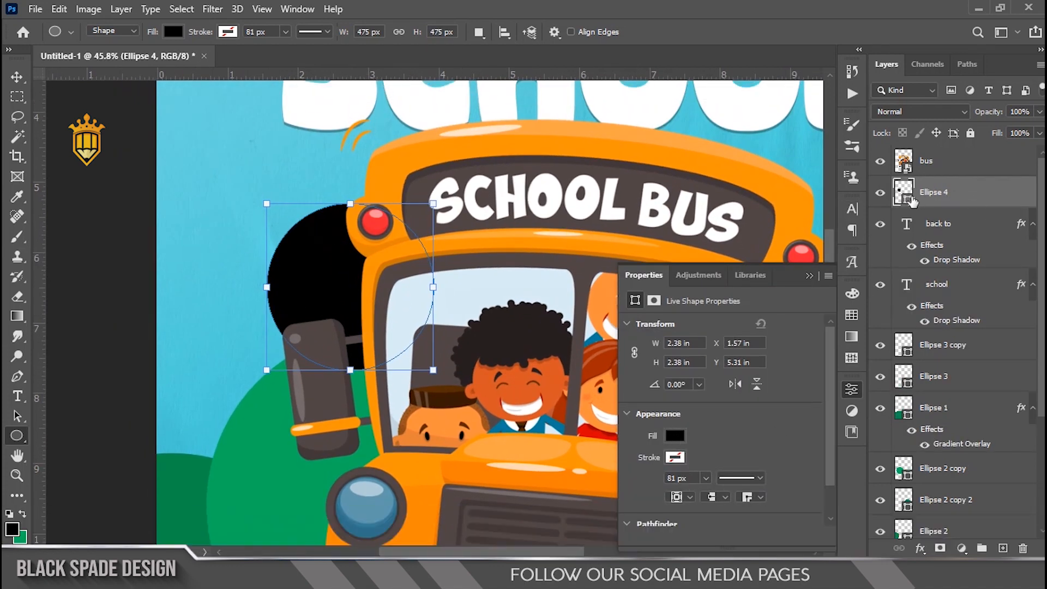
{"action": "double_click", "coordinate": [905, 194]}
{"action": "left_click", "coordinate": [403, 161]}
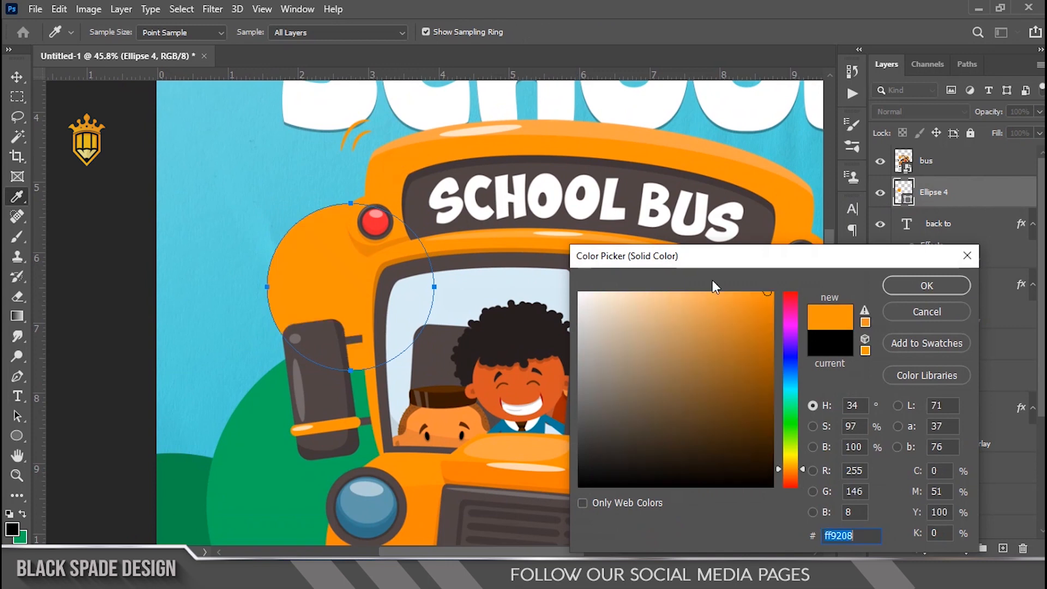
{"action": "left_click", "coordinate": [897, 285]}
Move the orange circle up and left to about X 1.38 in, Y 5.09 in.
{"action": "key", "text": "v"}
{"action": "scroll", "coordinate": [322, 285], "scroll_direction": "up", "scroll_amount": 1}
{"action": "left_click_drag", "start_coordinate": [323, 285], "coordinate": [308, 262]}
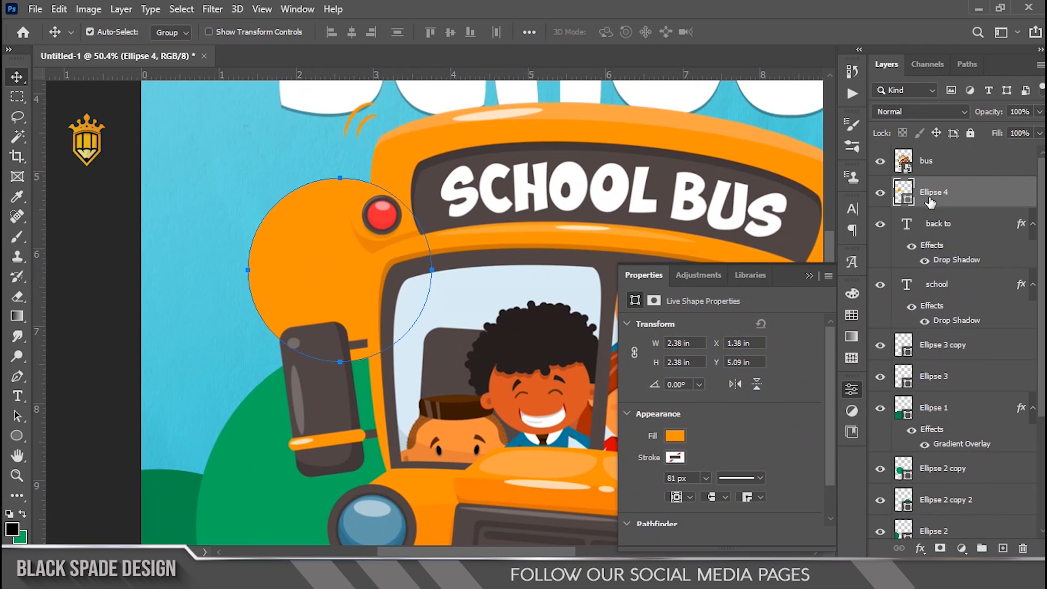
Fill the circle with the lighter orange ffa545 sampled from the bus's roof and duplicate its layer.
{"action": "double_click", "coordinate": [905, 202]}
{"action": "left_click", "coordinate": [410, 127]}
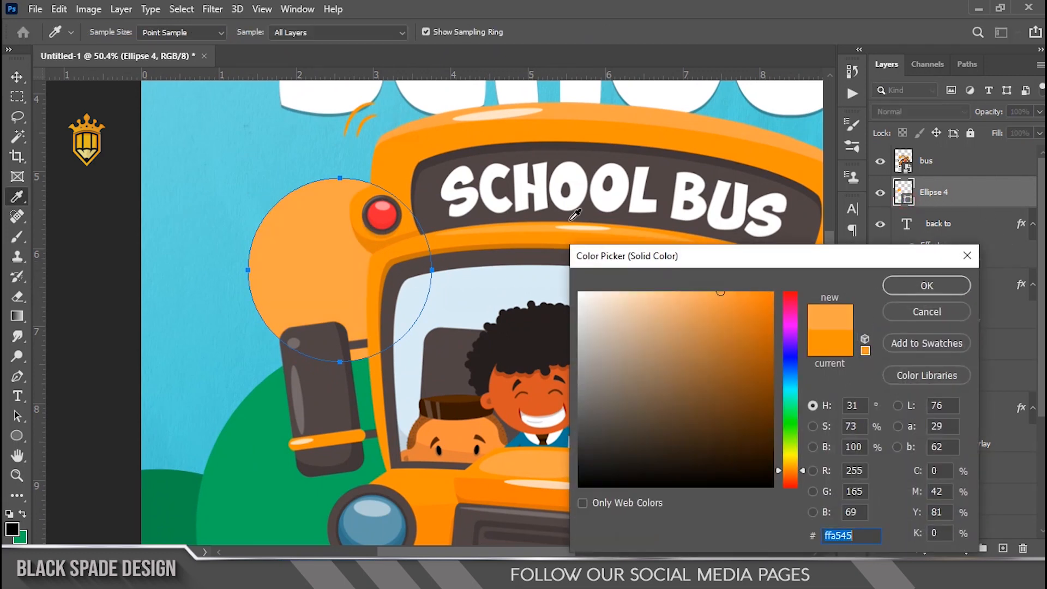
{"action": "left_click", "coordinate": [921, 285]}
{"action": "key", "text": "ctrl+j"}
{"action": "key", "text": "ctrl+h"}
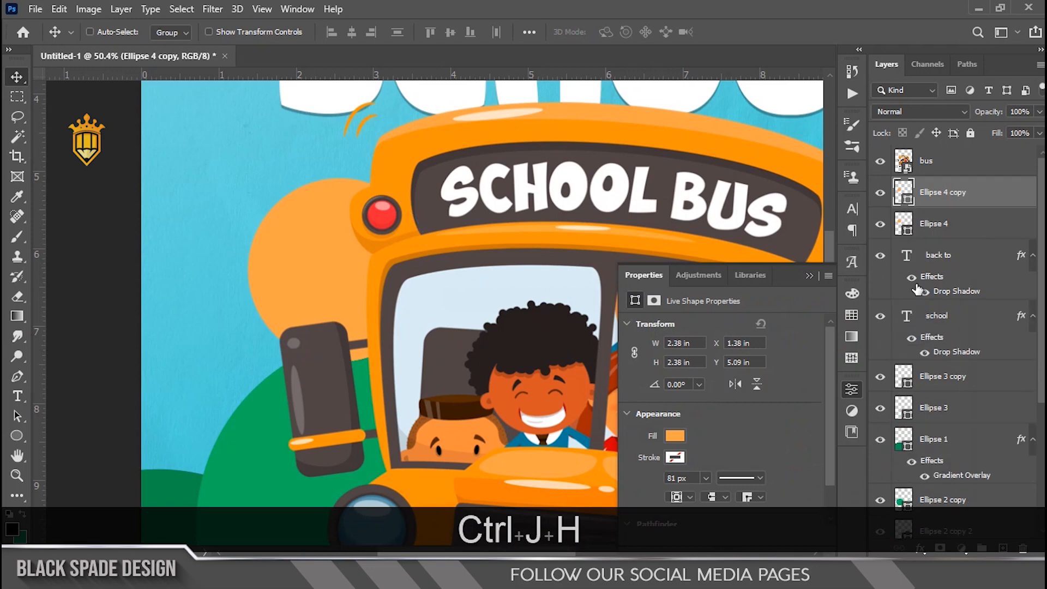
Shrink the duplicate circle to about 2.27 in toward its lower-right corner and fill it with the orange ff9208 sampled from the bus body.
{"action": "key", "text": "ctrl+t"}
{"action": "left_click_drag", "start_coordinate": [256, 192], "coordinate": [264, 200]}
{"action": "key", "text": "Return"}
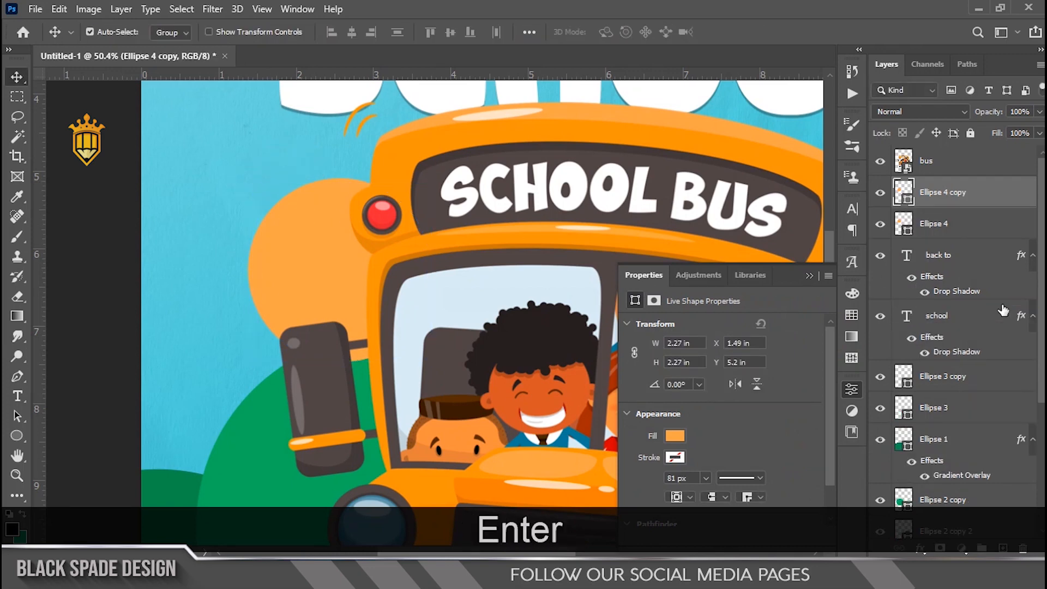
{"action": "double_click", "coordinate": [904, 204]}
{"action": "left_click", "coordinate": [314, 263]}
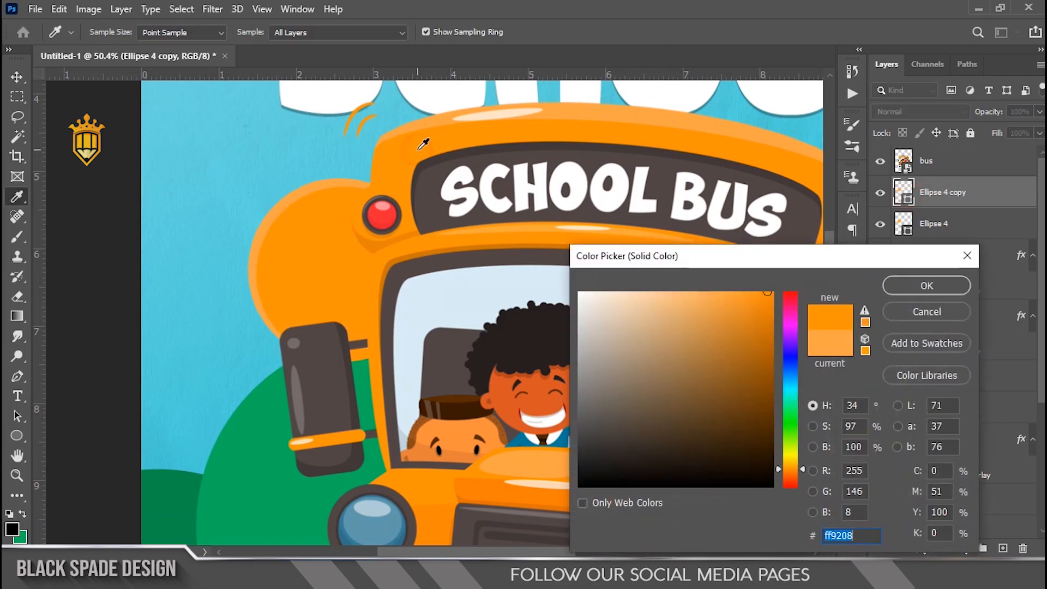
{"action": "left_click", "coordinate": [927, 287]}
Move both orange circles together to about X 1.24 in, Y 4.93 in, behind the bus's upper-left corner.
{"action": "scroll", "coordinate": [404, 236], "scroll_direction": "down", "scroll_amount": 3}
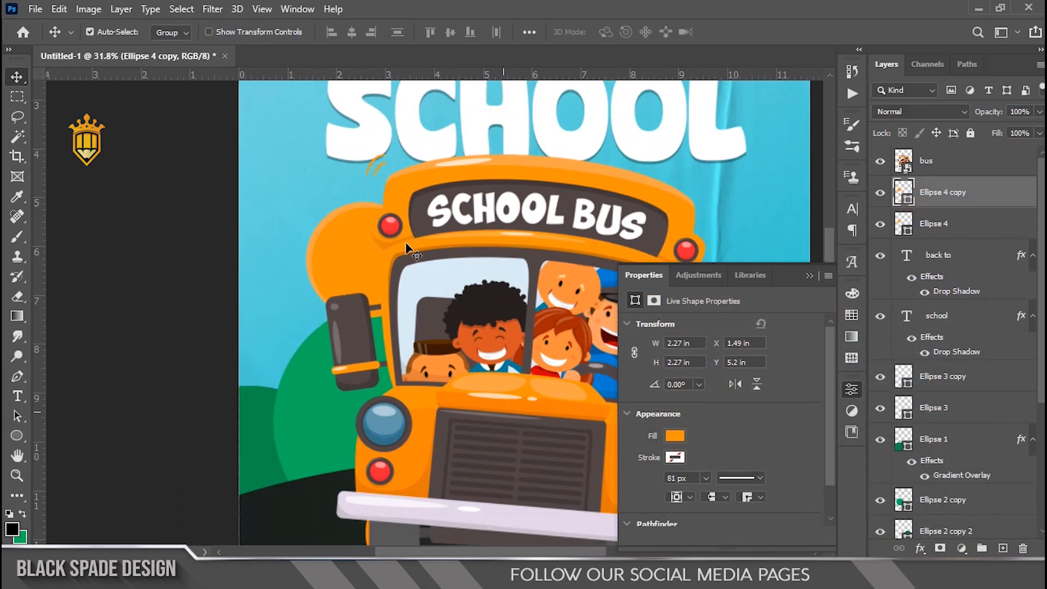
{"action": "left_click_drag", "start_coordinate": [378, 244], "coordinate": [345, 315]}
{"action": "left_click", "coordinate": [925, 228], "text": "ctrl"}
{"action": "scroll", "coordinate": [303, 296], "scroll_direction": "up", "scroll_amount": 2}
Duplicate the "back to" text onto the orange circle and place its layer directly below the bus layer.
{"action": "left_click_drag", "start_coordinate": [452, 225], "coordinate": [456, 311]}
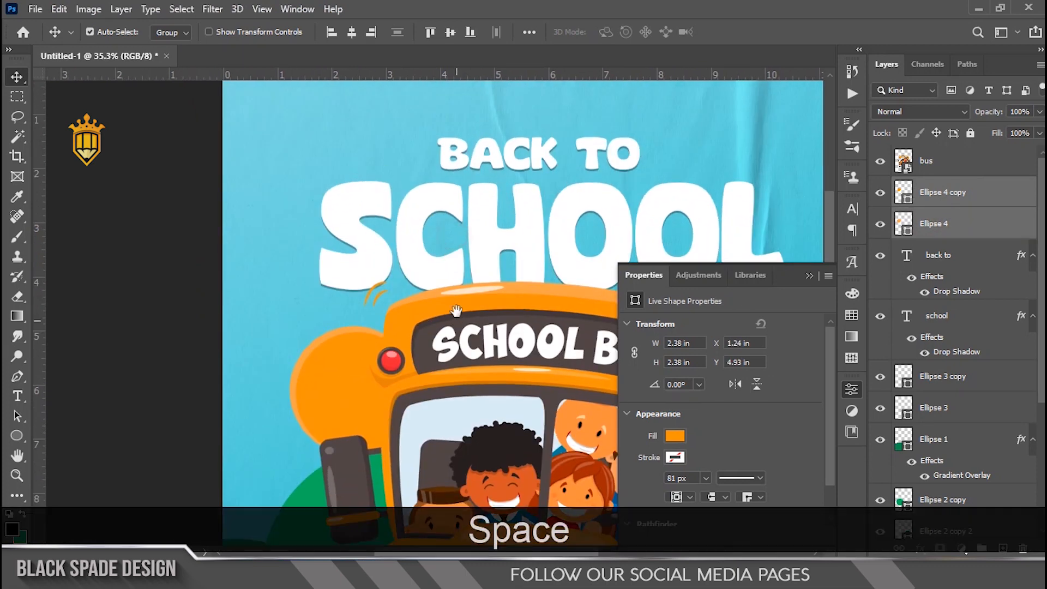
{"action": "right_click", "coordinate": [498, 161]}
{"action": "left_click", "coordinate": [514, 170]}
{"action": "left_click_drag", "start_coordinate": [495, 158], "coordinate": [347, 376], "text": "alt"}
{"action": "left_click_drag", "start_coordinate": [925, 256], "coordinate": [924, 193]}
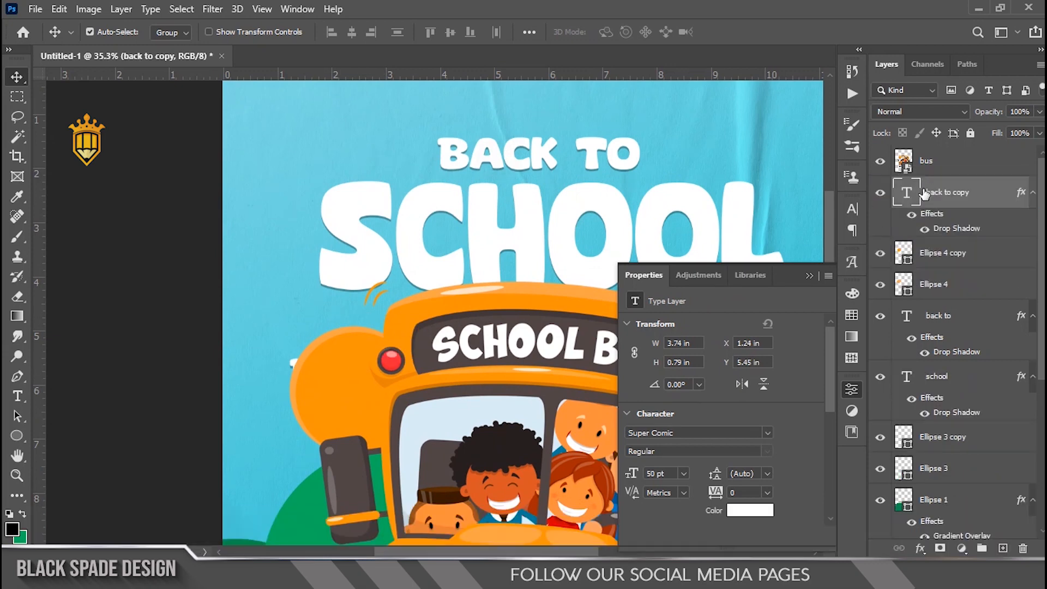
Set the copied text to 20 pt and replace it with "are you ready", one word per line.
{"action": "double_click", "coordinate": [907, 197]}
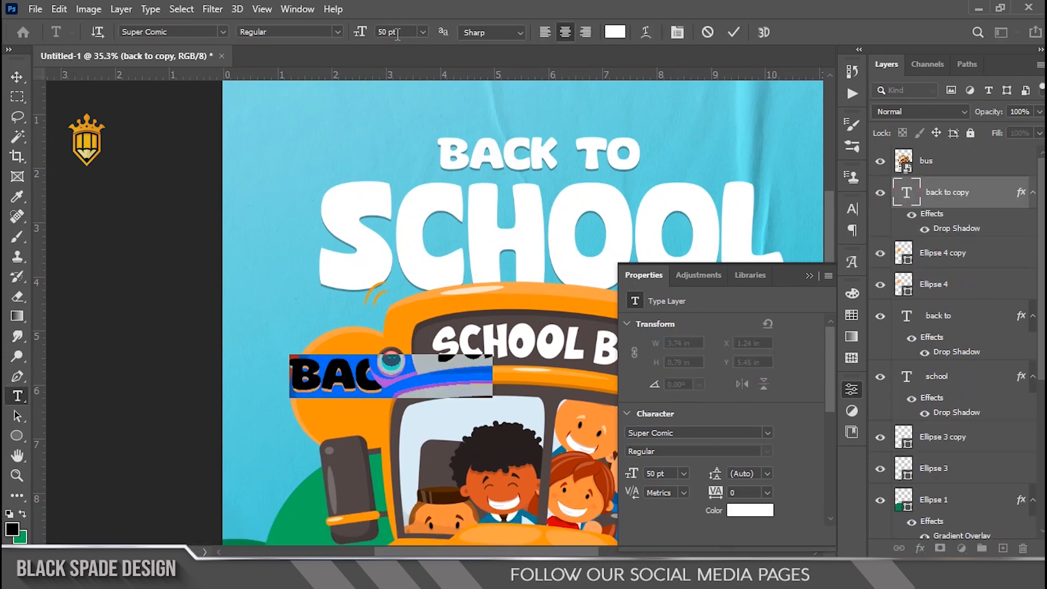
{"action": "left_click_drag", "start_coordinate": [364, 36], "coordinate": [335, 34]}
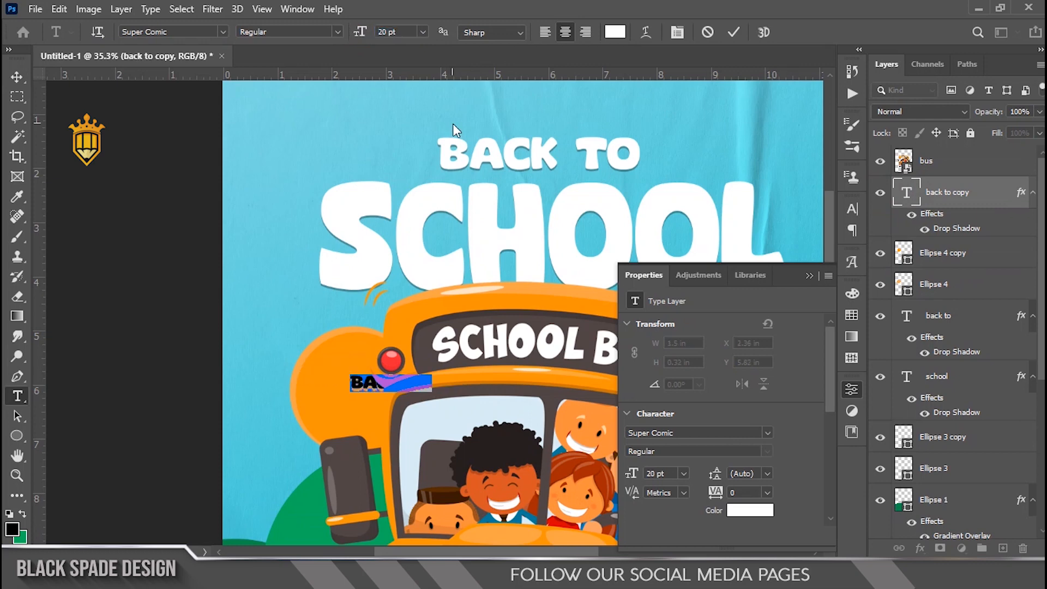
{"action": "type", "text": "re"}
{"action": "key", "text": "Return"}
{"action": "type", "text": "you"}
{"action": "key", "text": "Return"}
{"action": "type", "text": "ready"}
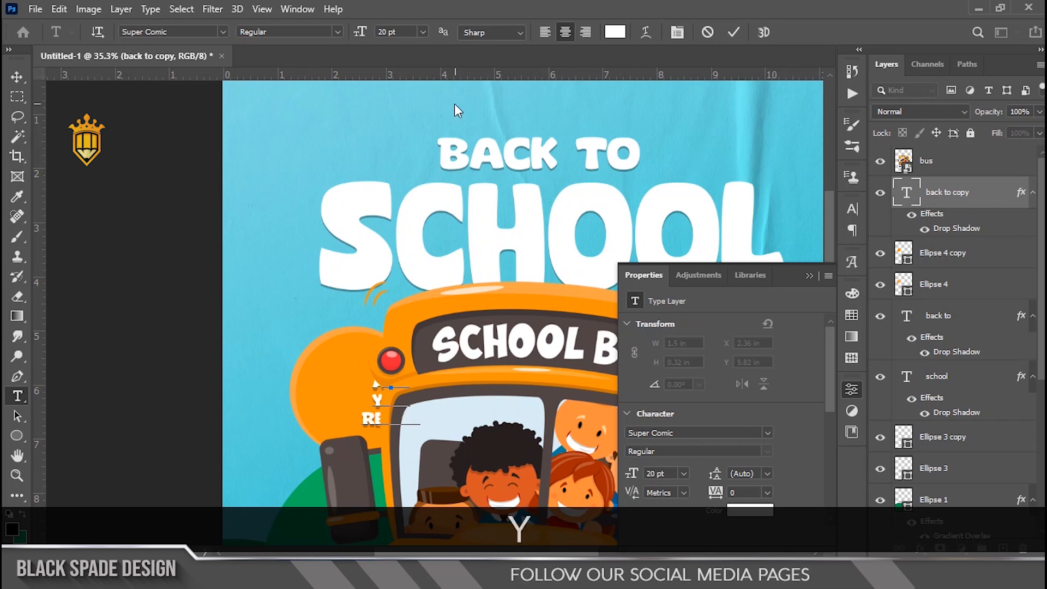
{"action": "left_click", "coordinate": [734, 32]}
Move the "are you ready" text onto the orange circle and scale it proportionally to about 118.69%.
{"action": "scroll", "coordinate": [360, 433], "scroll_direction": "up", "scroll_amount": 1}
{"action": "scroll", "coordinate": [360, 433], "scroll_direction": "up", "scroll_amount": 2}
{"action": "key", "text": "v"}
{"action": "left_click_drag", "start_coordinate": [377, 424], "coordinate": [314, 413]}
{"action": "scroll", "coordinate": [339, 413], "scroll_direction": "up", "scroll_amount": 4}
{"action": "key", "text": "space"}
{"action": "left_click_drag", "start_coordinate": [371, 297], "coordinate": [371, 289]}
{"action": "key", "text": "ctrl+t"}
{"action": "left_click_drag", "start_coordinate": [420, 213], "coordinate": [434, 202]}
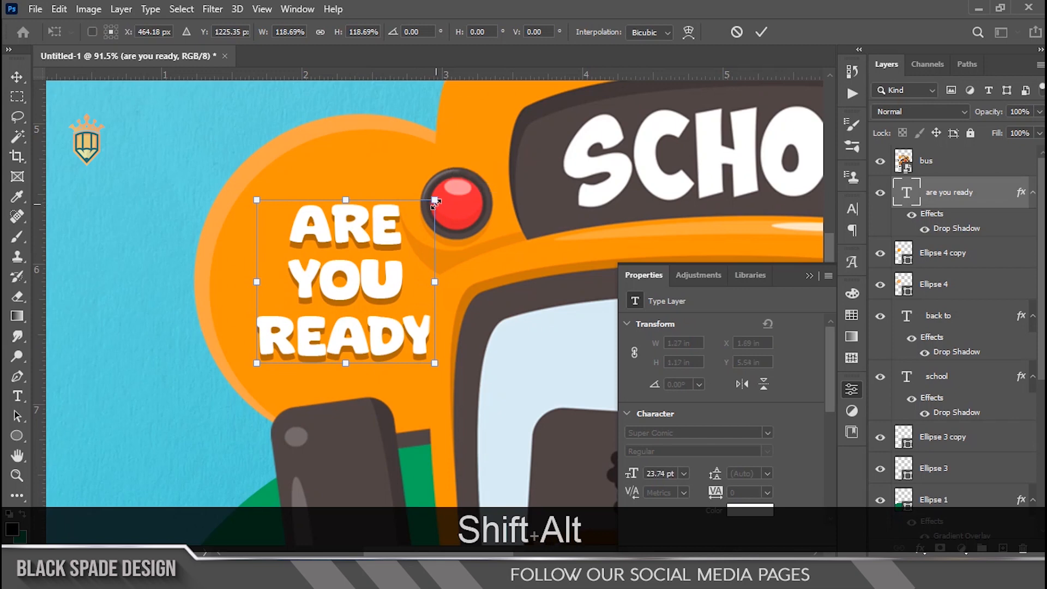
{"action": "key", "text": "Return"}
Draw a paragraph text box about 9 in wide with Lorem ipsum placeholder text on the dark road below the bus.
{"action": "scroll", "coordinate": [315, 221], "scroll_direction": "down", "scroll_amount": 3}
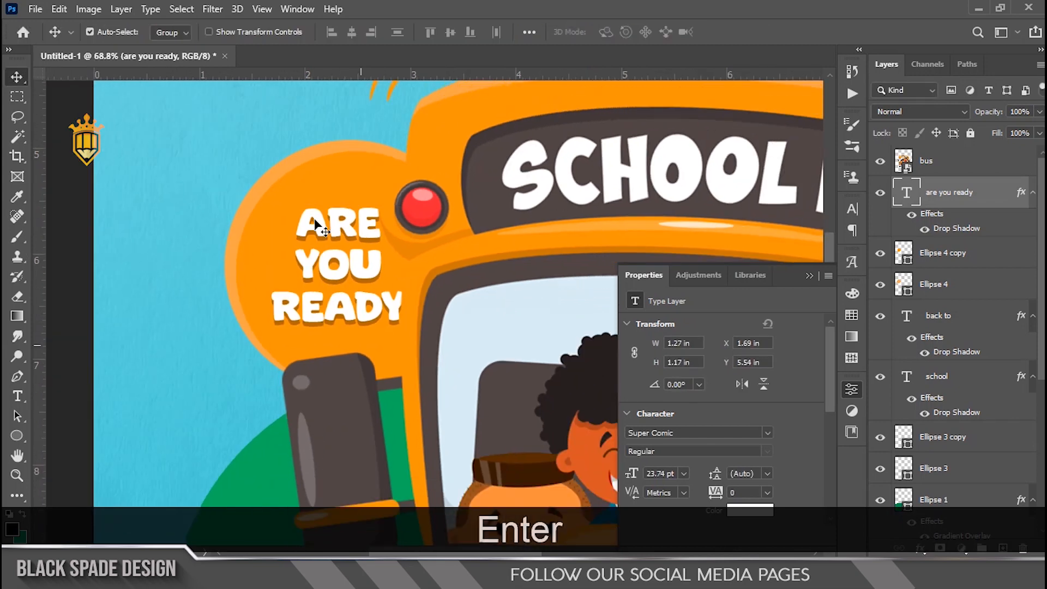
{"action": "scroll", "coordinate": [317, 257], "scroll_direction": "up", "scroll_amount": 5}
{"action": "scroll", "coordinate": [318, 261], "scroll_direction": "down", "scroll_amount": 5}
{"action": "scroll", "coordinate": [318, 262], "scroll_direction": "down", "scroll_amount": 4}
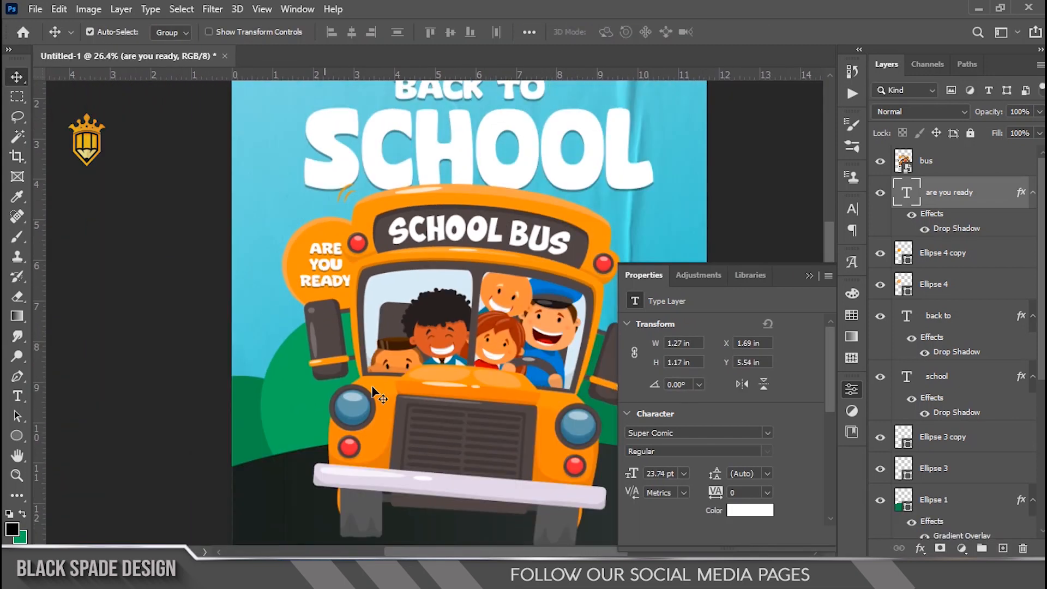
{"action": "left_click", "coordinate": [809, 276]}
{"action": "scroll", "coordinate": [514, 376], "scroll_direction": "up", "scroll_amount": 2}
{"action": "key", "text": "space"}
{"action": "left_click_drag", "start_coordinate": [511, 403], "coordinate": [517, 185]}
{"action": "scroll", "coordinate": [518, 191], "scroll_direction": "down", "scroll_amount": 1}
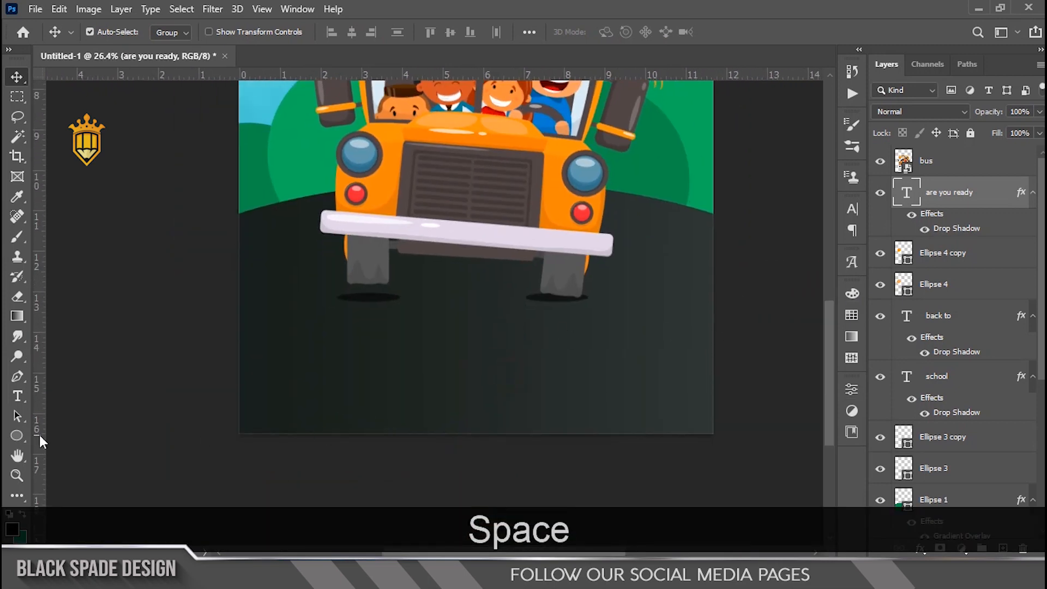
{"action": "left_click", "coordinate": [17, 397]}
{"action": "left_click_drag", "start_coordinate": [287, 332], "coordinate": [644, 401]}
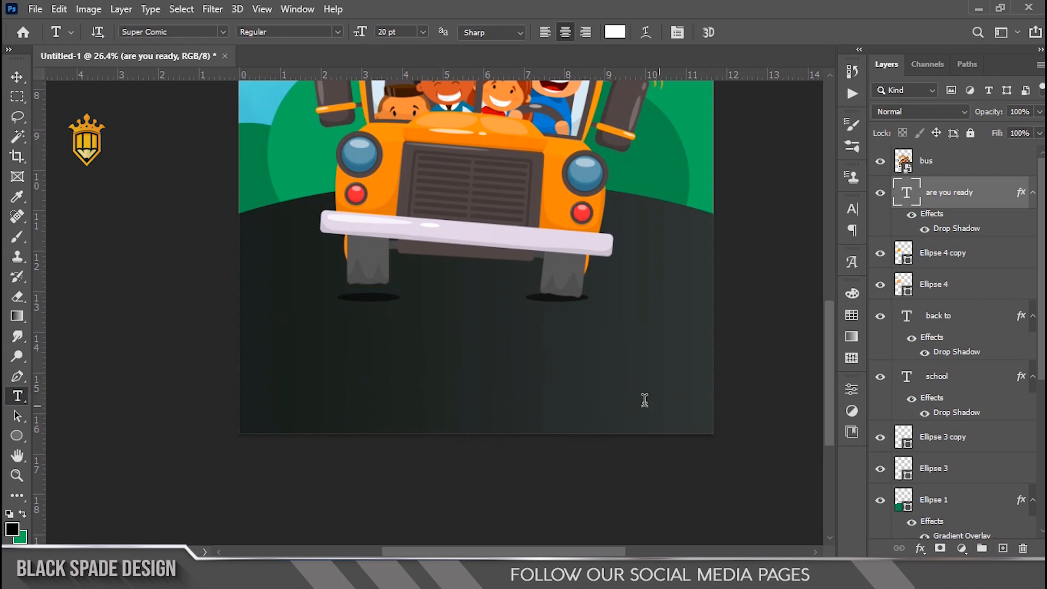
Set the font of the Lorem ipsum paragraph to Ink Free.
{"action": "left_click", "coordinate": [678, 32]}
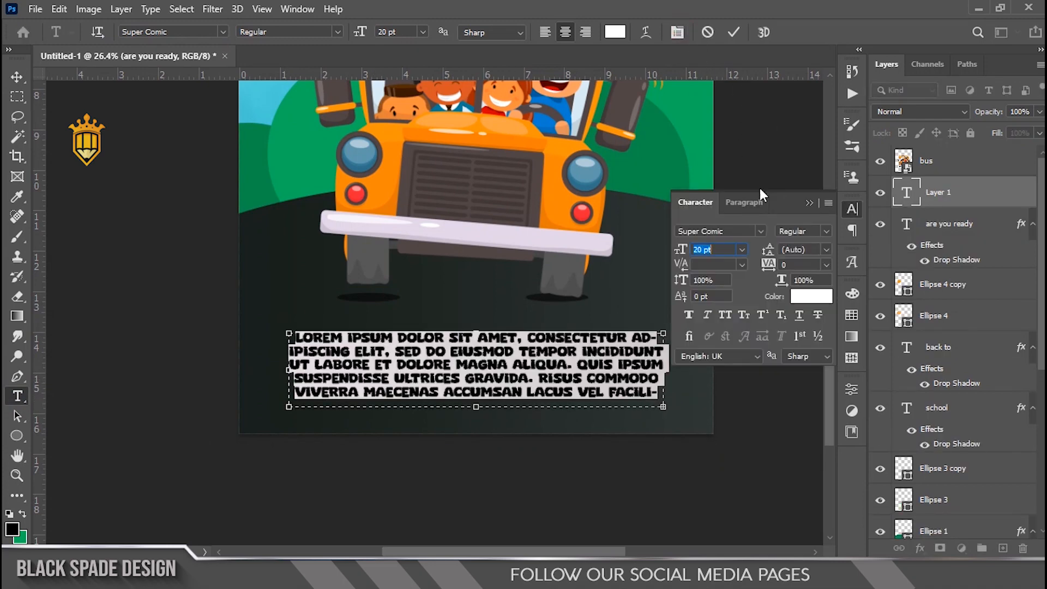
{"action": "left_click", "coordinate": [760, 231]}
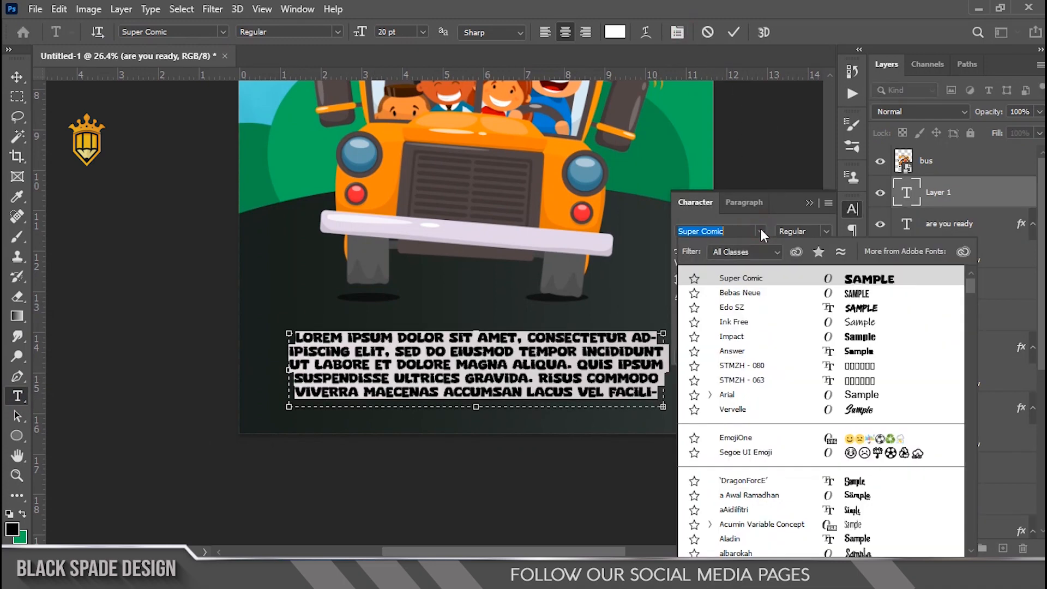
{"action": "left_click", "coordinate": [750, 322]}
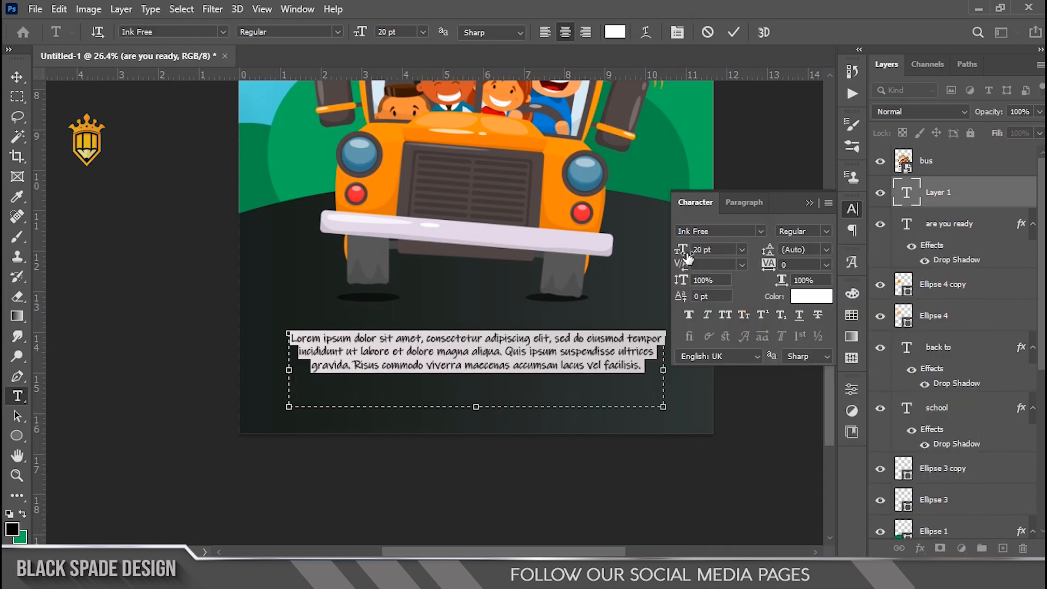
{"action": "left_click", "coordinate": [733, 32]}
Move the Lorem ipsum paragraph slightly down on the dark road area below the bus.
{"action": "scroll", "coordinate": [541, 360], "scroll_direction": "up", "scroll_amount": 1}
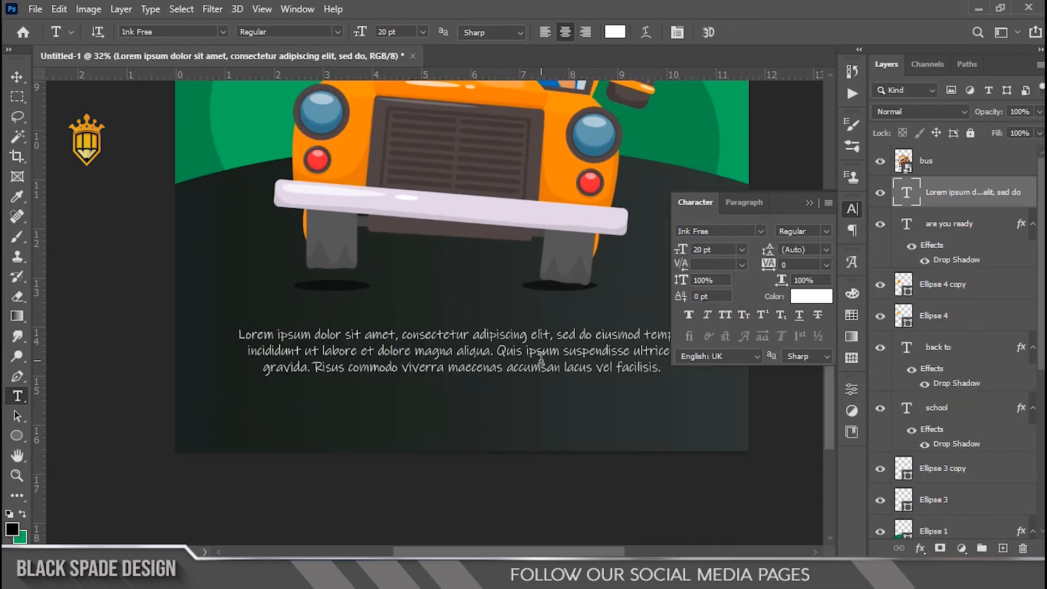
{"action": "key", "text": "v"}
{"action": "left_click_drag", "start_coordinate": [522, 352], "coordinate": [531, 378]}
{"action": "left_click", "coordinate": [809, 203]}
{"action": "scroll", "coordinate": [540, 363], "scroll_direction": "up", "scroll_amount": 2}
{"action": "scroll", "coordinate": [531, 377], "scroll_direction": "down", "scroll_amount": 4}
{"action": "scroll", "coordinate": [533, 384], "scroll_direction": "down", "scroll_amount": 2}
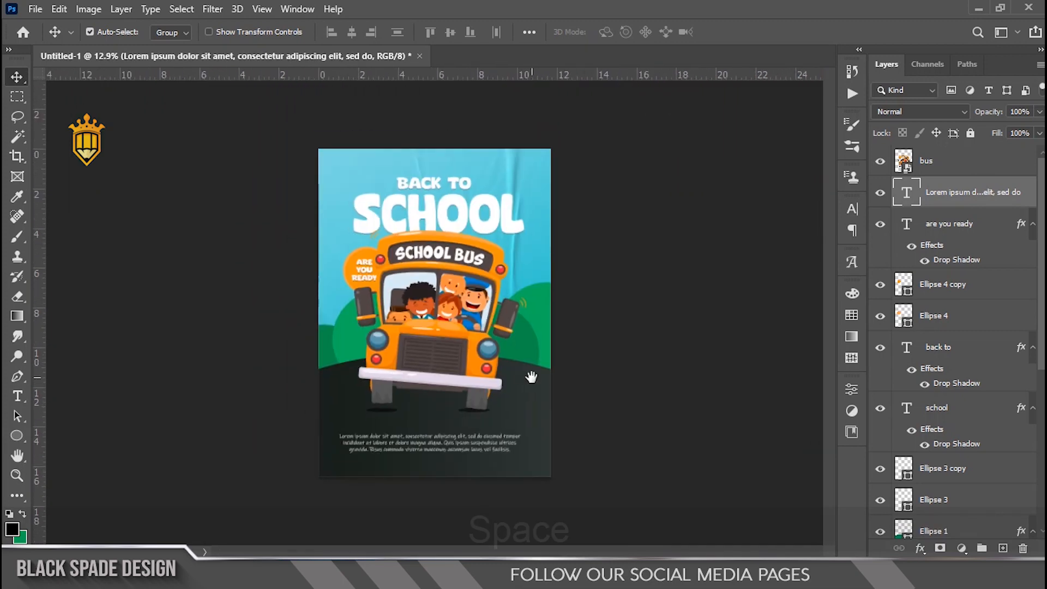
Create a new layer above the bus layer and fill it with the green background colour.
{"action": "key", "text": "space"}
{"action": "left_click", "coordinate": [957, 164]}
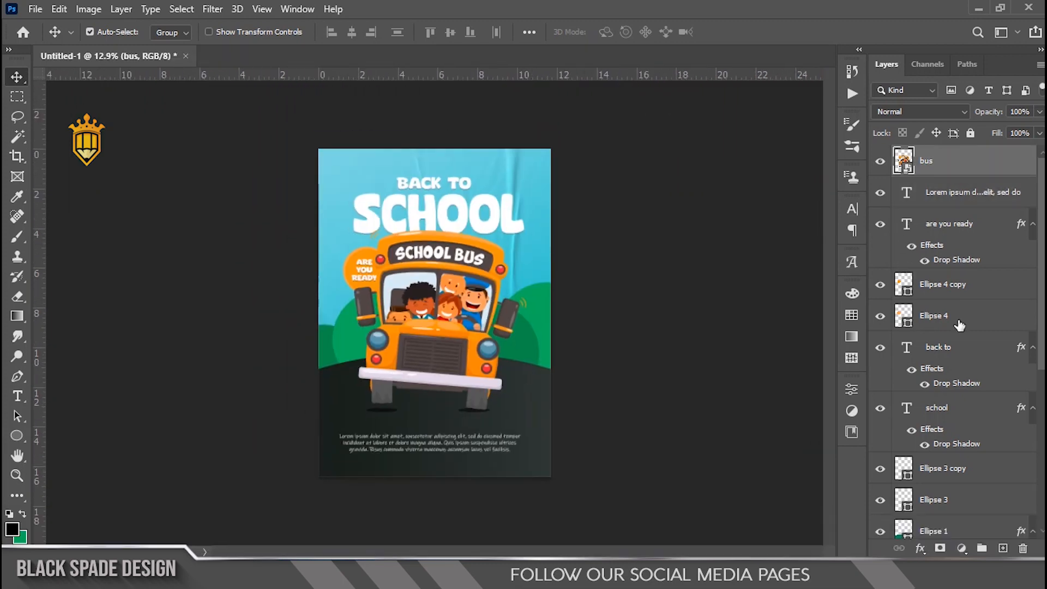
{"action": "left_click", "coordinate": [1002, 548]}
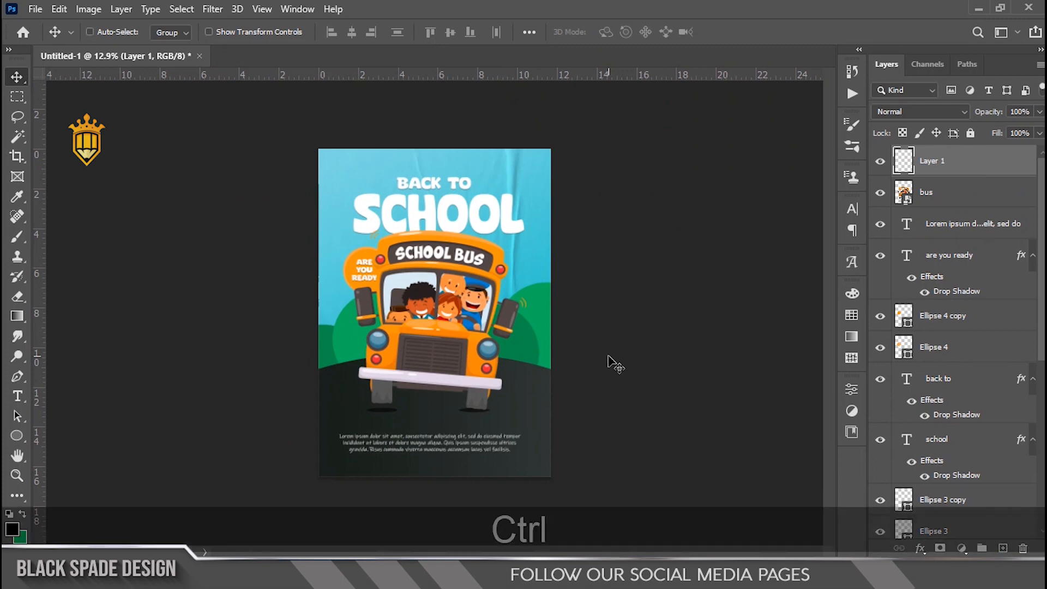
{"action": "key", "text": "ctrl+BackSpace"}
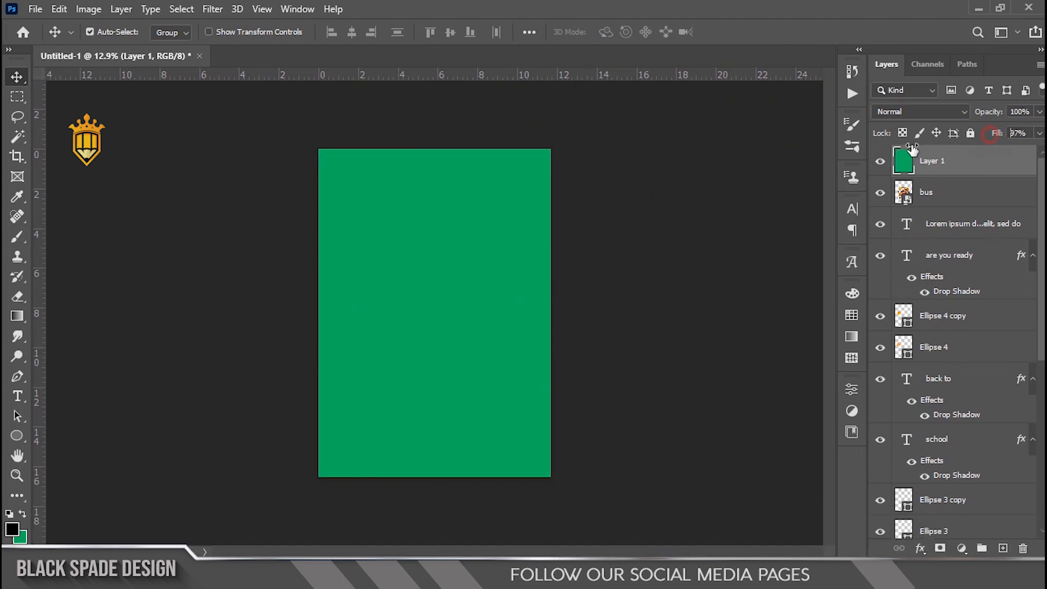
Lower the green layer's fill to 0% and give it a 67 px white stroke positioned inside, framing the poster.
{"action": "left_click", "coordinate": [920, 548]}
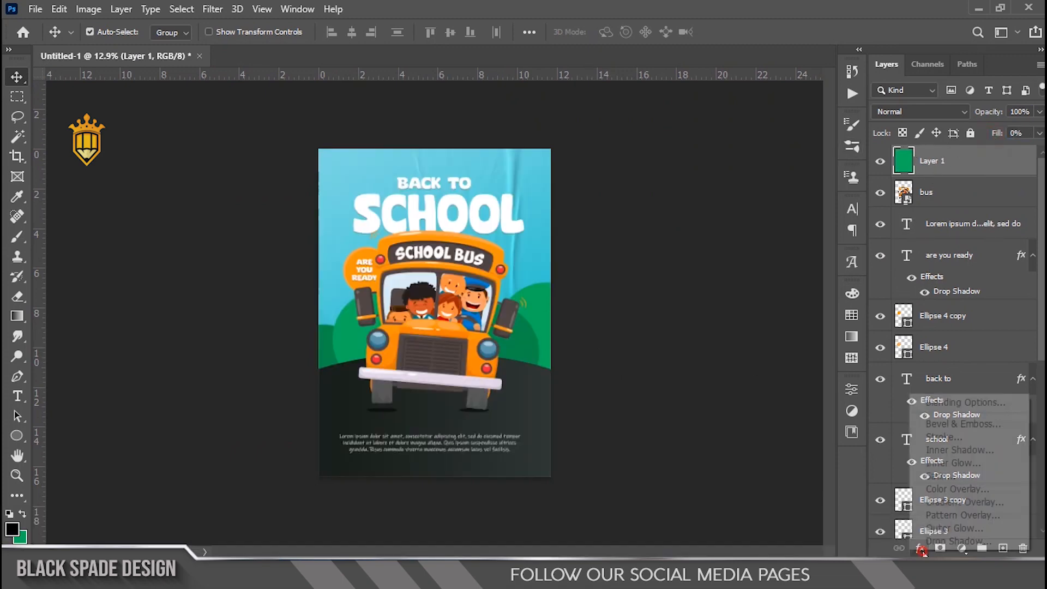
{"action": "left_click", "coordinate": [952, 436]}
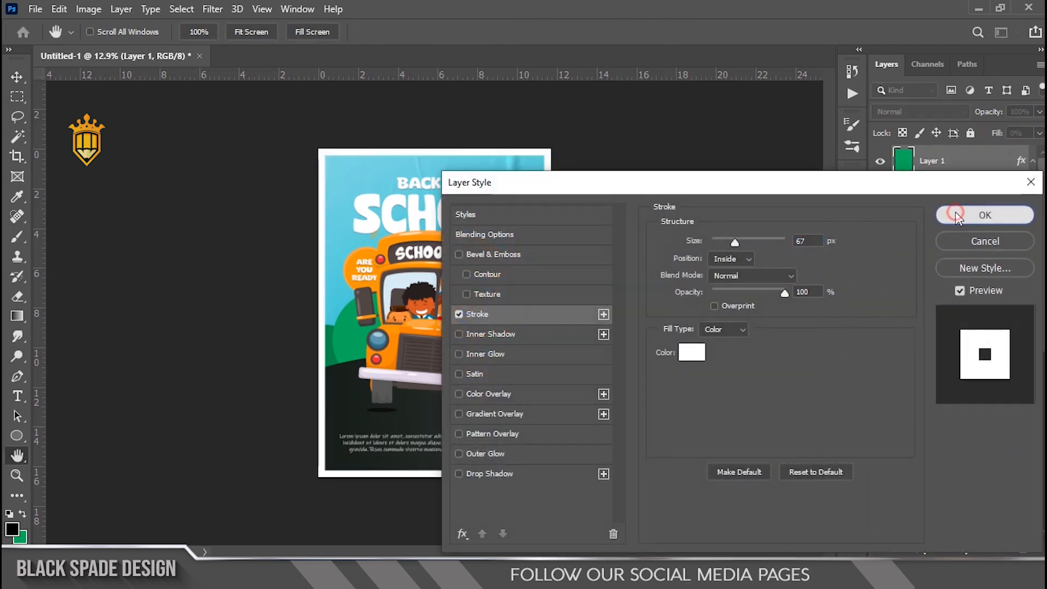
{"action": "left_click", "coordinate": [979, 214]}
Fit the whole poster on screen to review the finished design.
{"action": "scroll", "coordinate": [485, 303], "scroll_direction": "up", "scroll_amount": 1}
{"action": "key", "text": "z"}
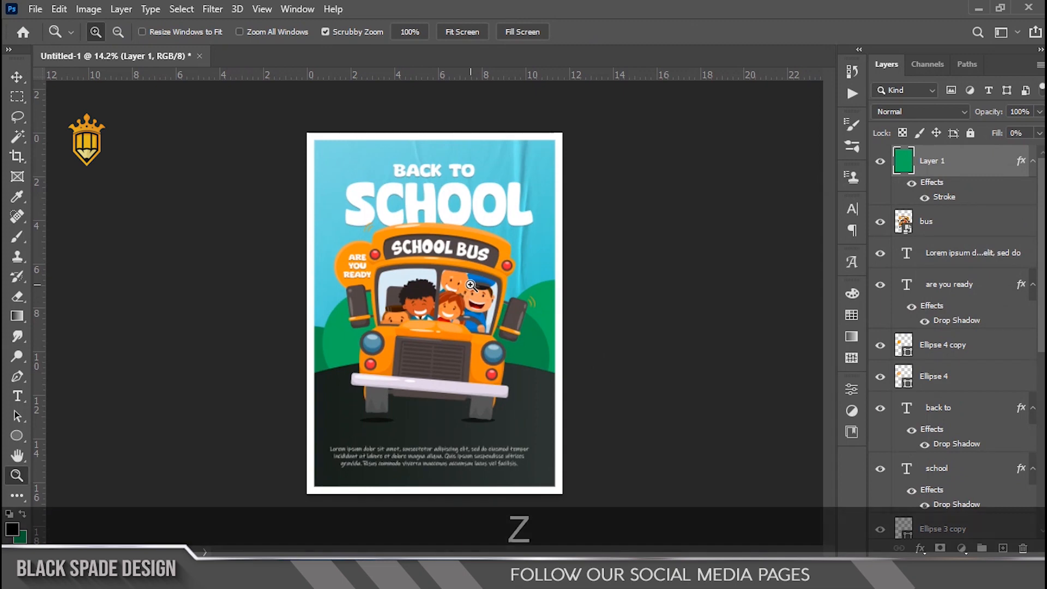
{"action": "right_click", "coordinate": [477, 290]}
{"action": "left_click", "coordinate": [499, 294]}
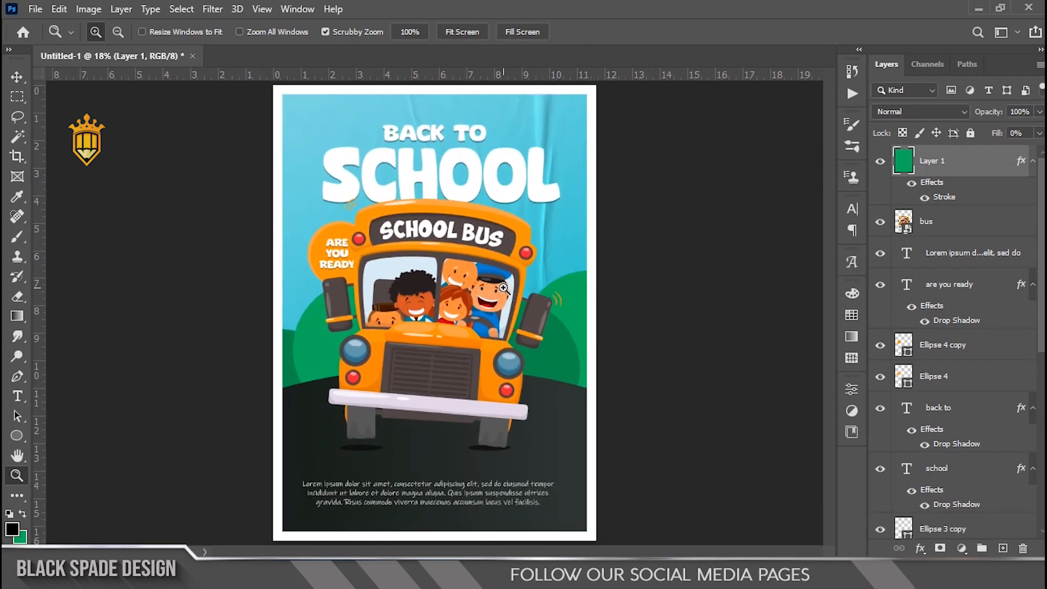
{"action": "key", "text": "v"}
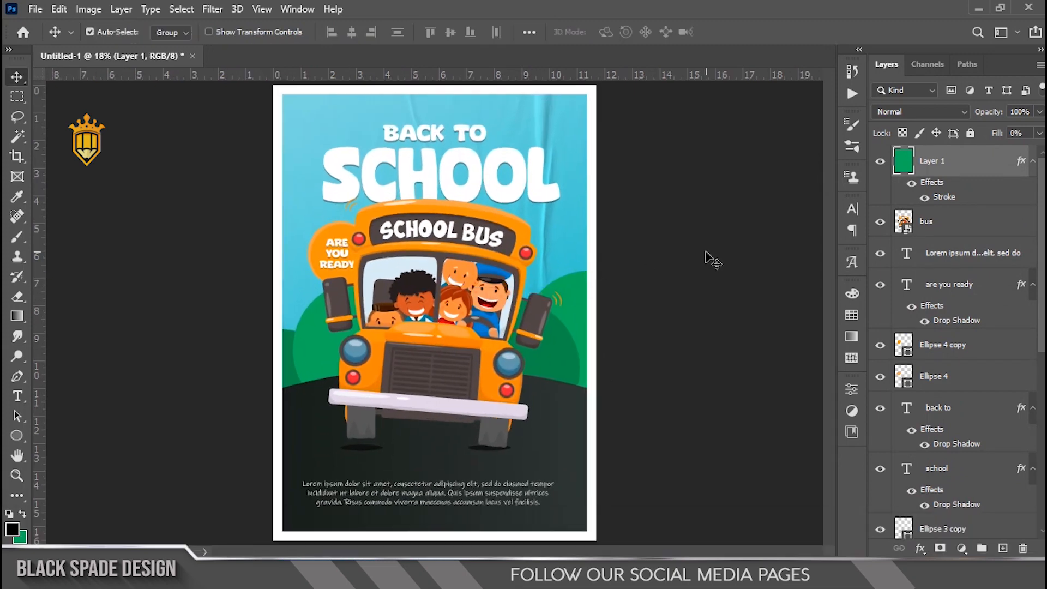